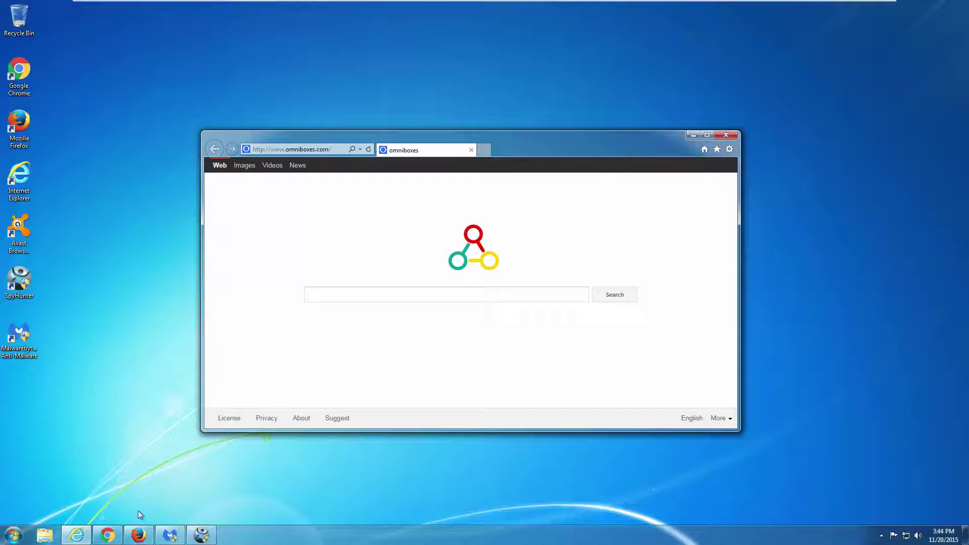
- Switch to Google Chrome and search for 123 from the omniboxes start page
click(107, 535)
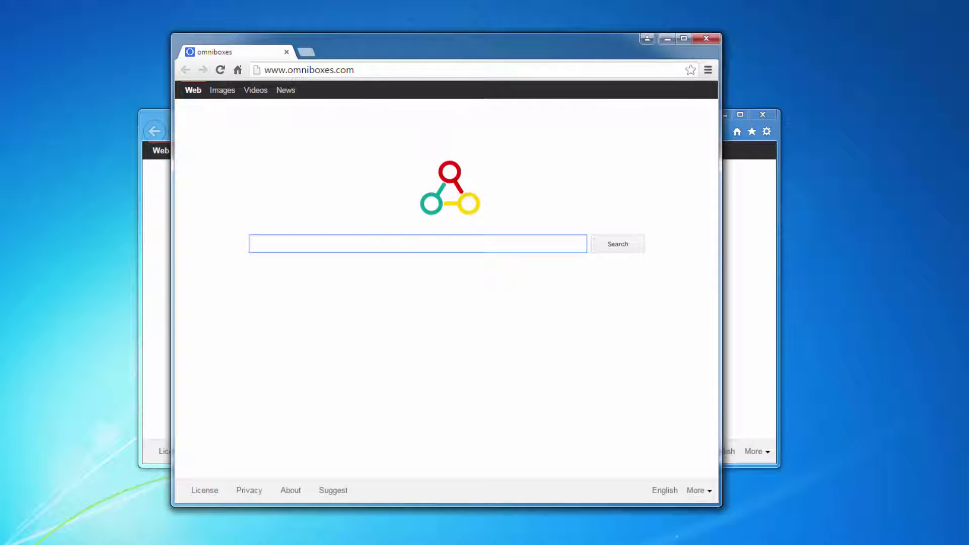
click(104, 542)
key(Return)
key(Return)
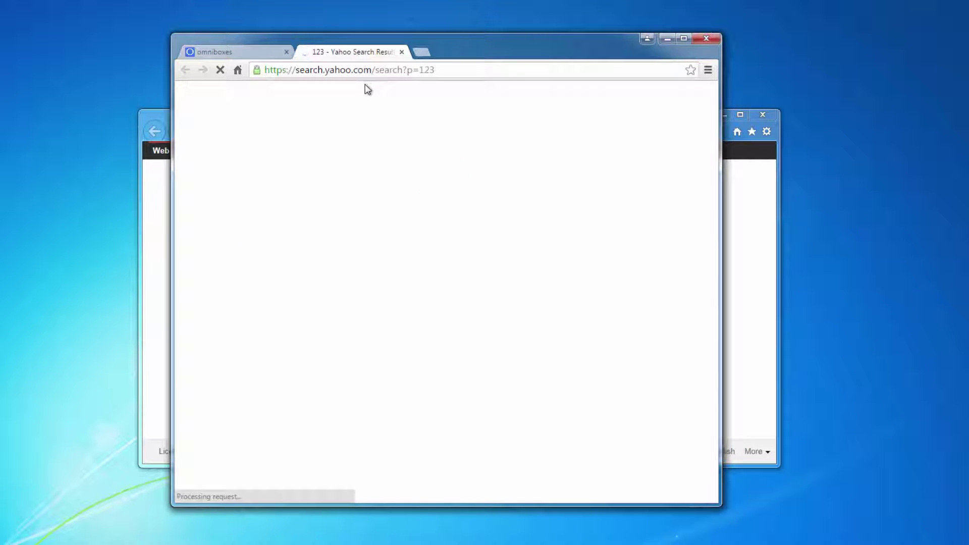
- Close the Yahoo search results tab and replace the omniboxes tab with a new empty tab
click(401, 52)
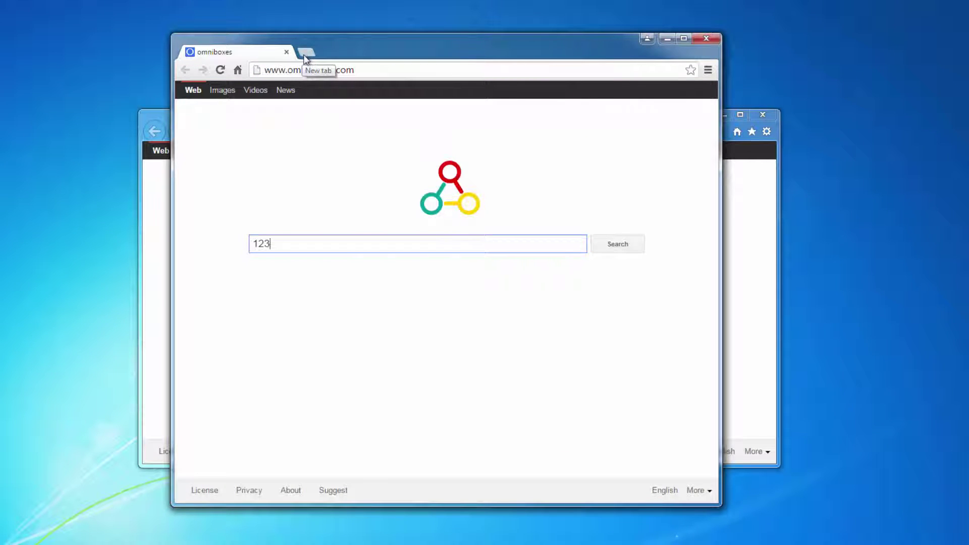
click(306, 54)
click(286, 52)
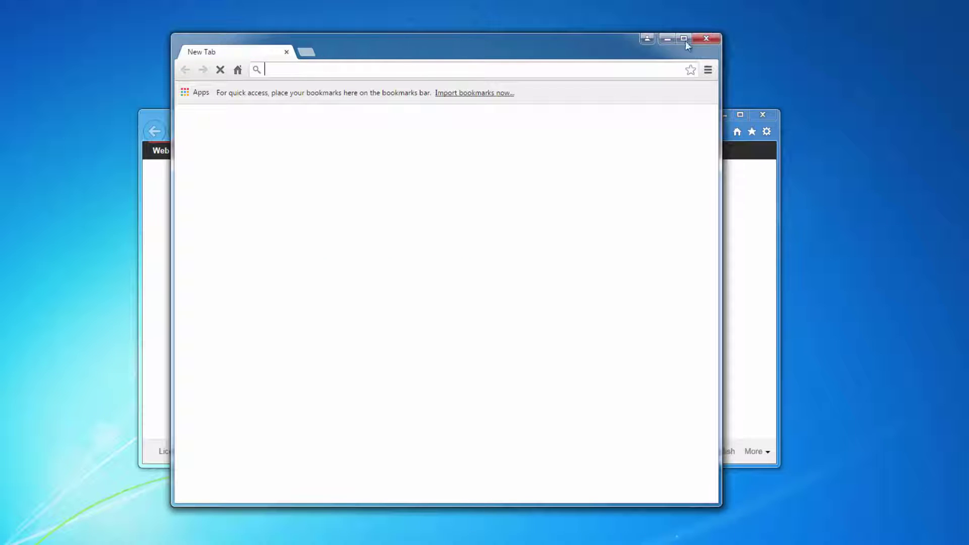
- Close the Google Chrome, Internet Explorer and Mozilla Firefox windows
click(707, 37)
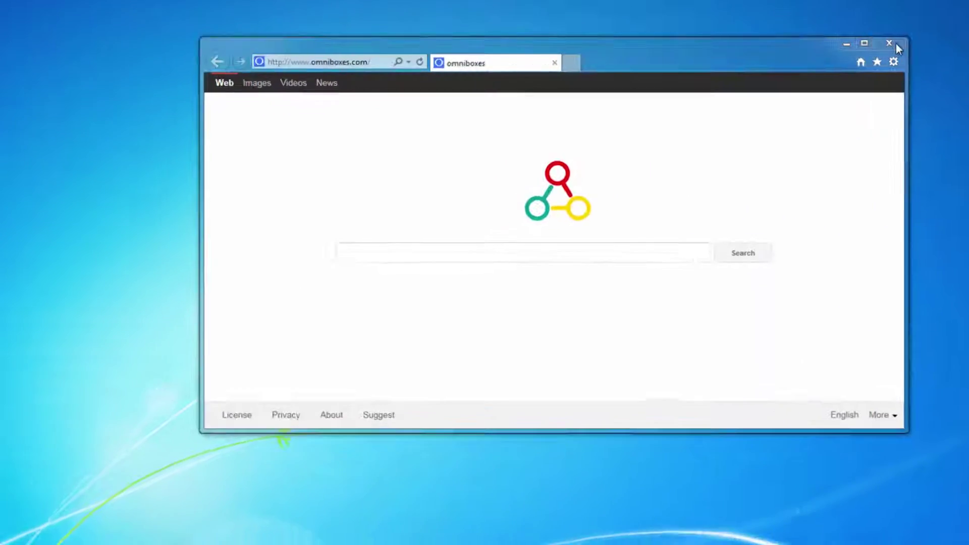
click(764, 113)
right_click(228, 538)
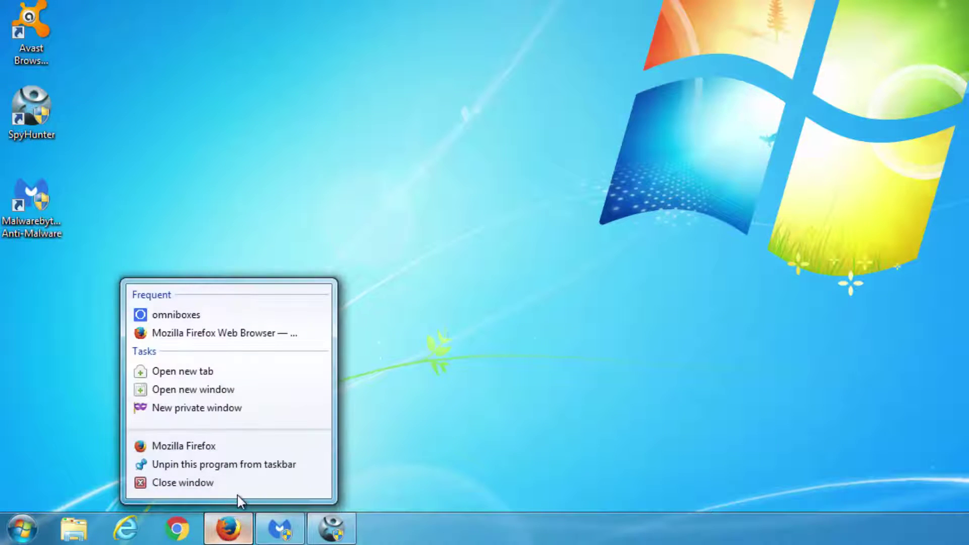
click(228, 494)
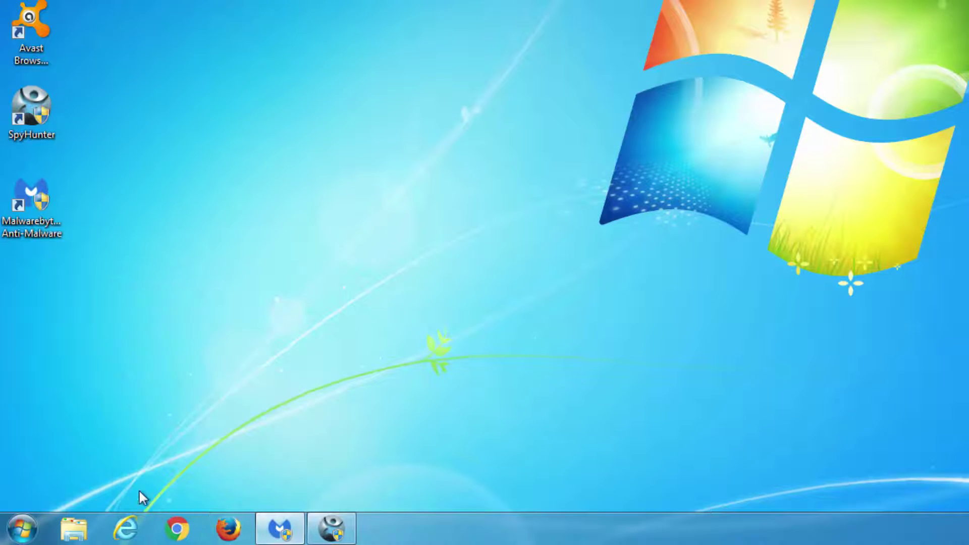
- Open the Control Panel's list of installed programs for uninstalling
click(21, 527)
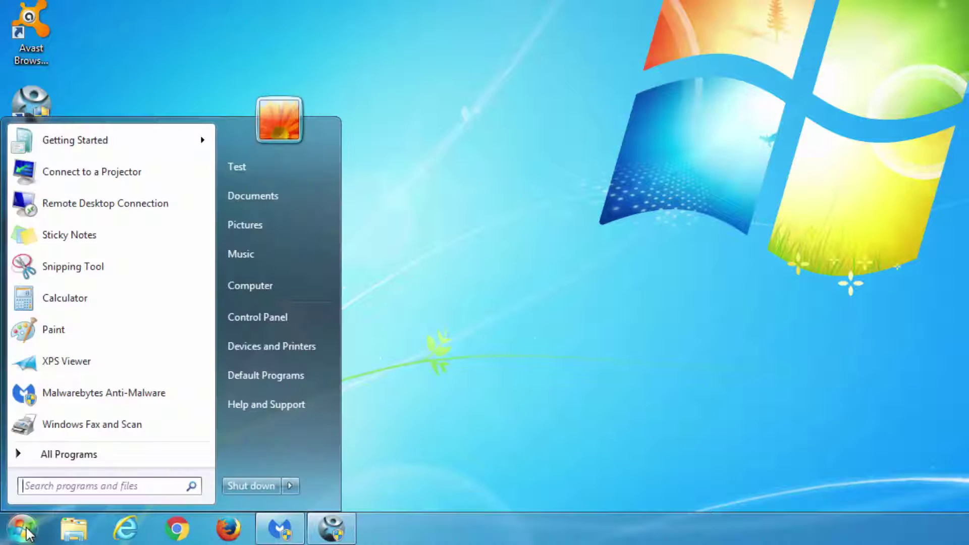
click(272, 319)
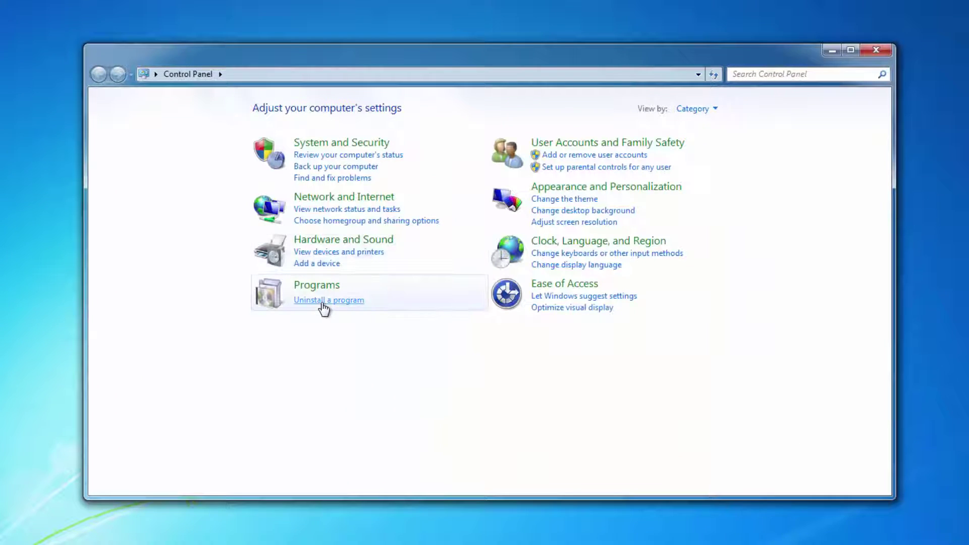
click(321, 301)
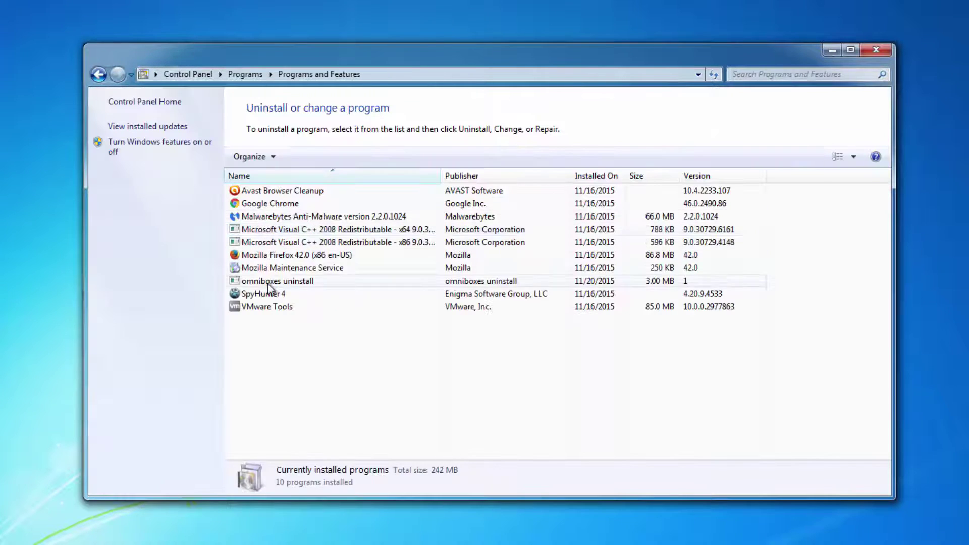
- Uninstall the omniboxes uninstall program with all of its components, and minimize the Programs and Features window
click(268, 283)
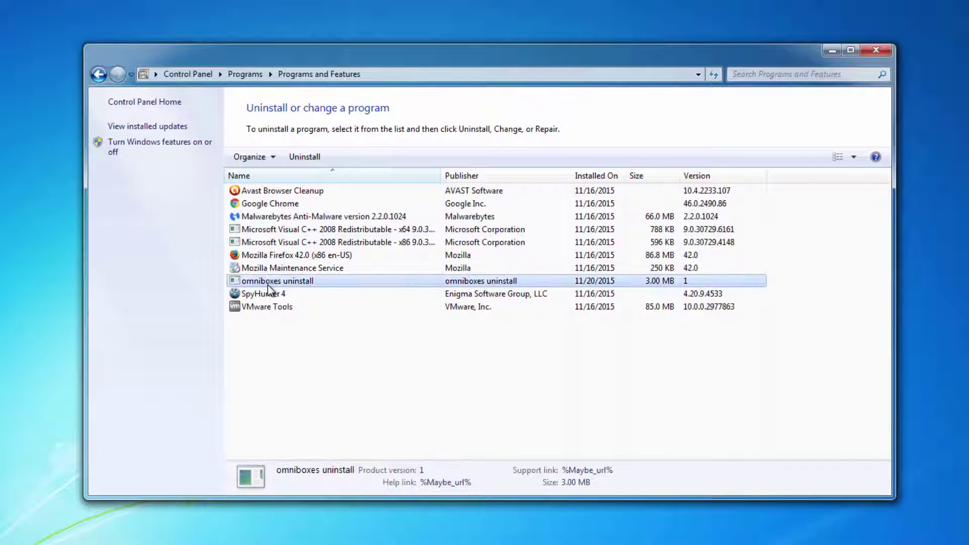
click(303, 157)
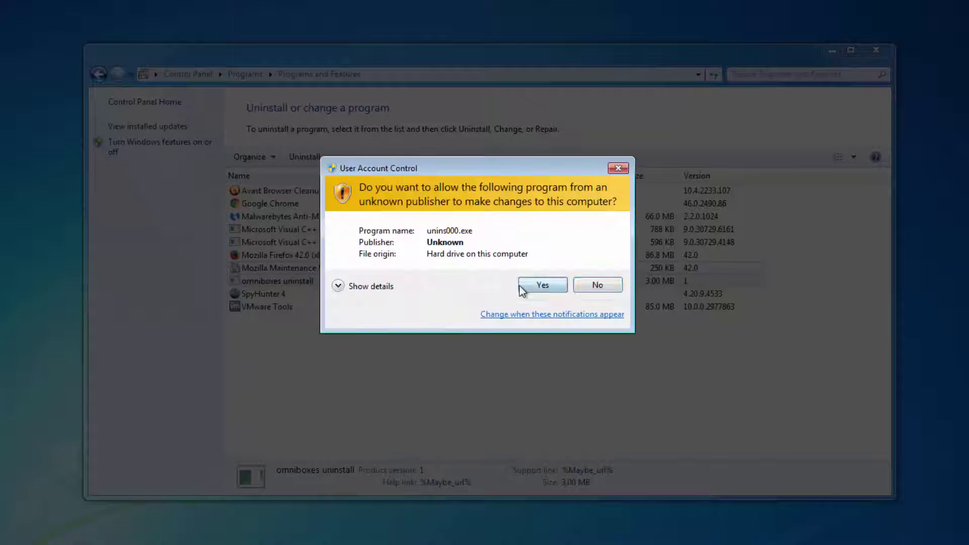
click(525, 286)
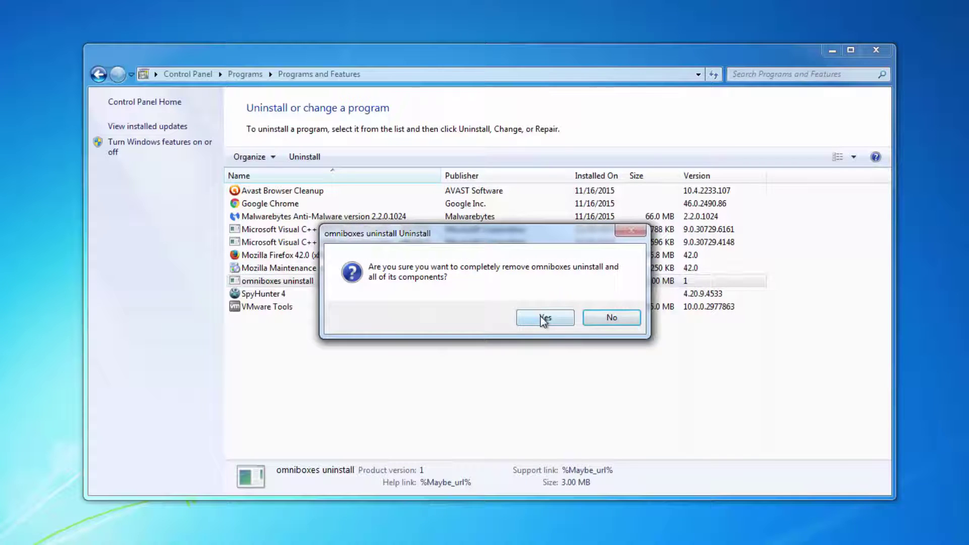
click(543, 319)
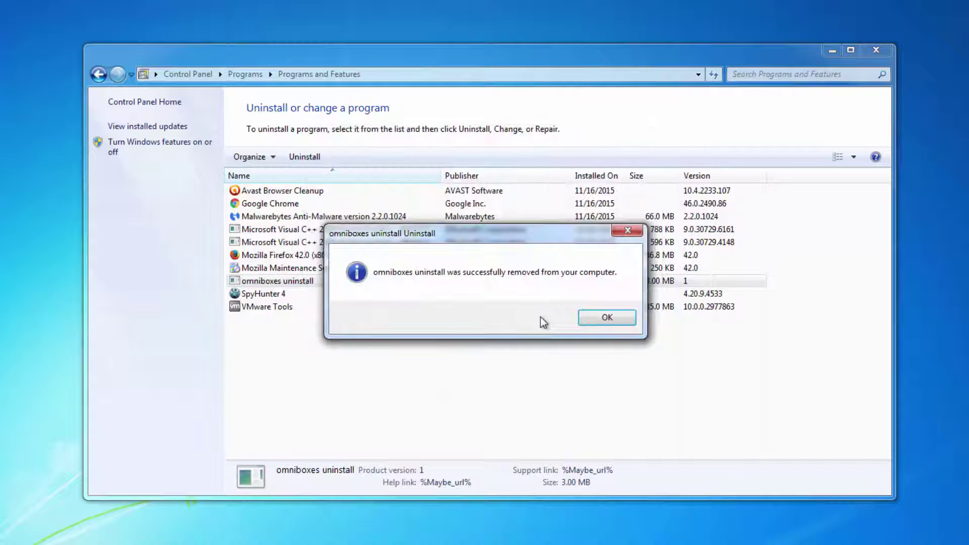
click(608, 319)
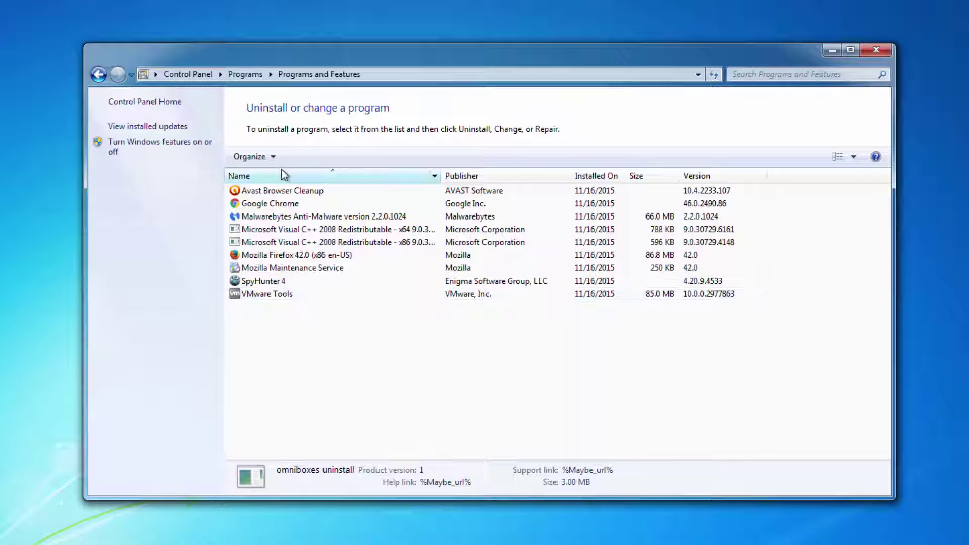
click(829, 51)
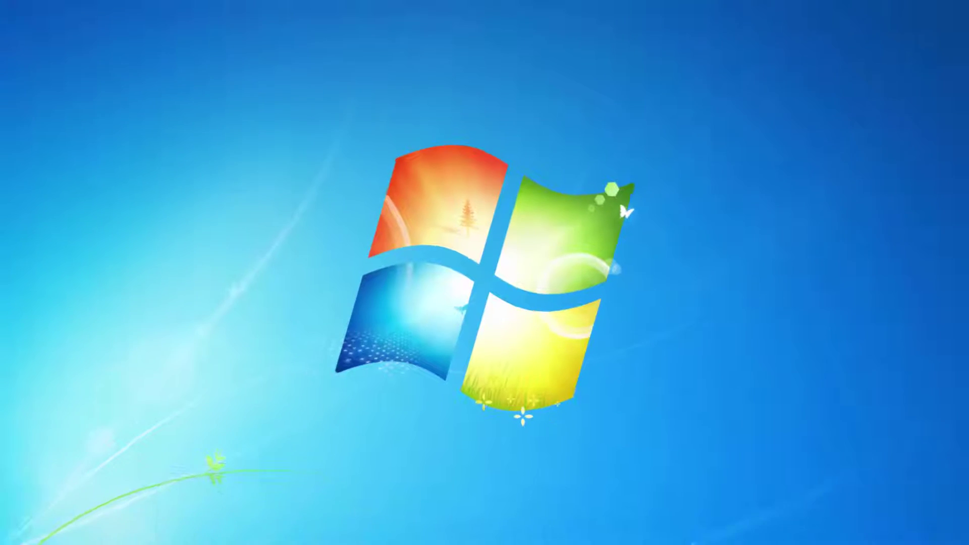
- Switch to SpyHunter and view the threats listed in its scan results
click(201, 534)
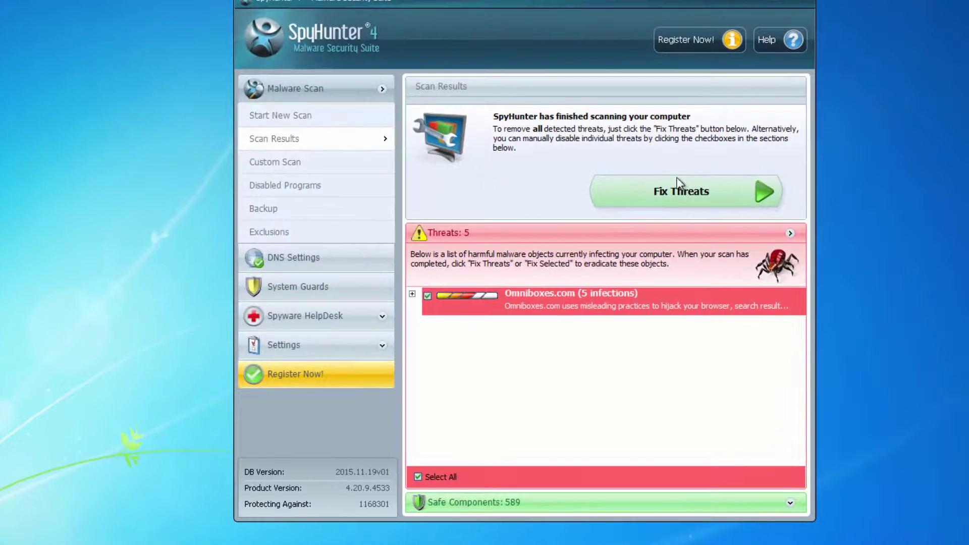
drag(426, 2, 400, 0)
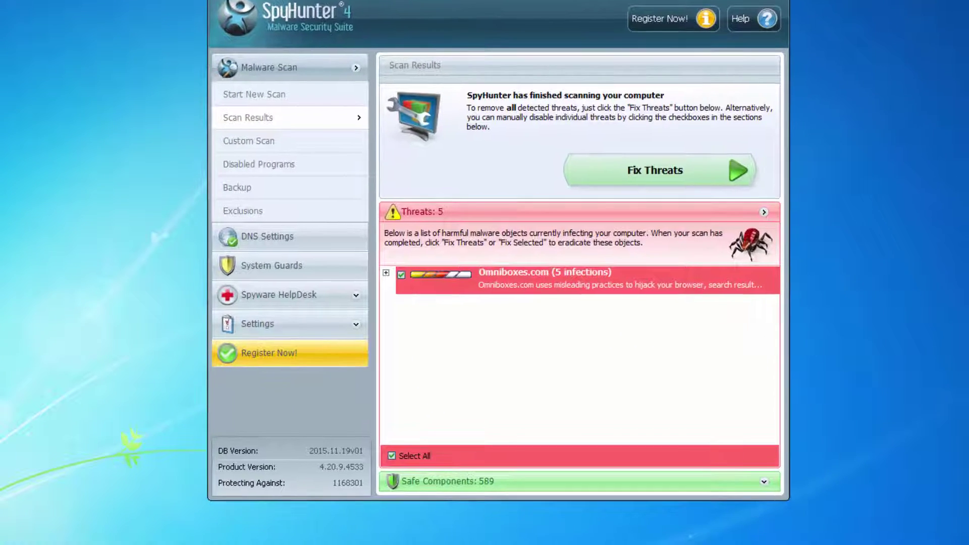
- Switch to Malwarebytes Anti-Malware, remove all the selected Omniboxes threats and finish the threat scan
key(alt+Tab)
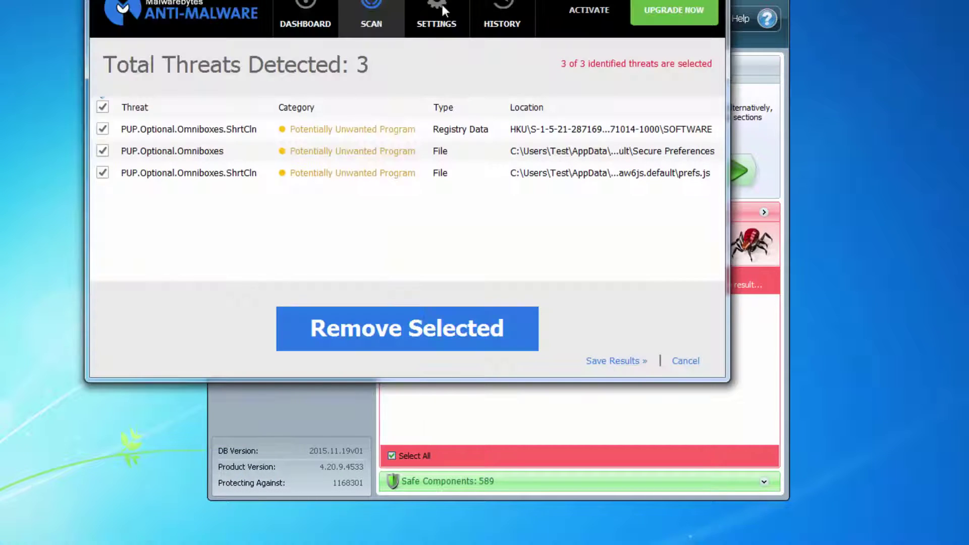
drag(442, 5, 510, 18)
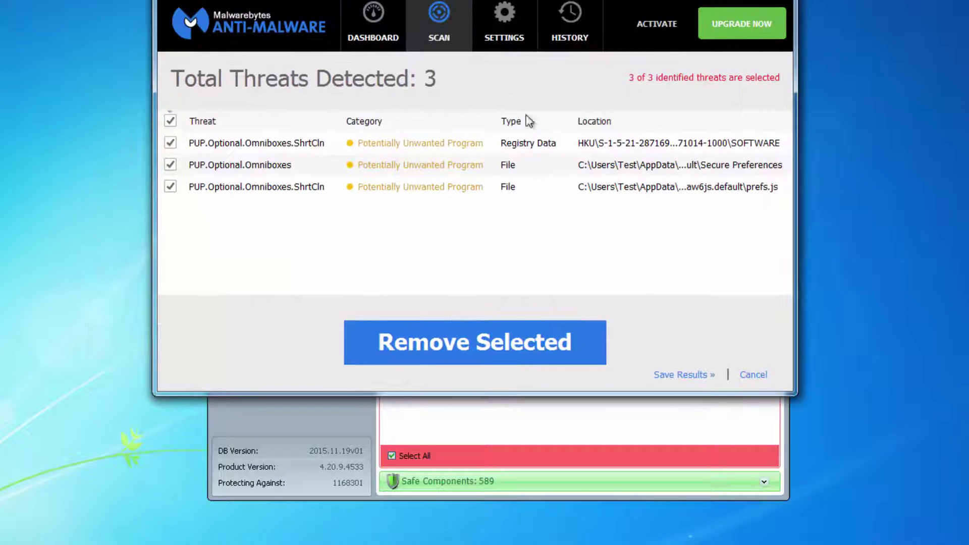
click(444, 354)
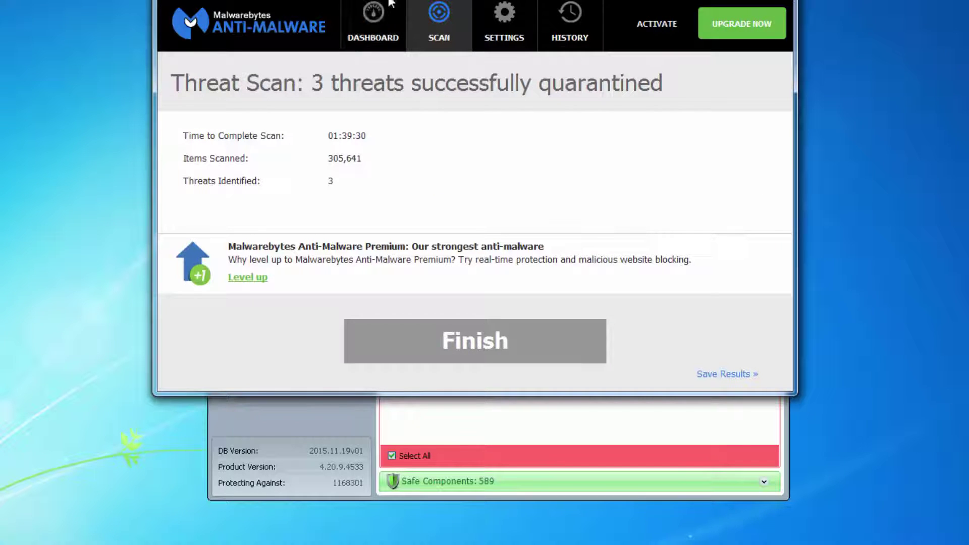
drag(368, 38, 389, 37)
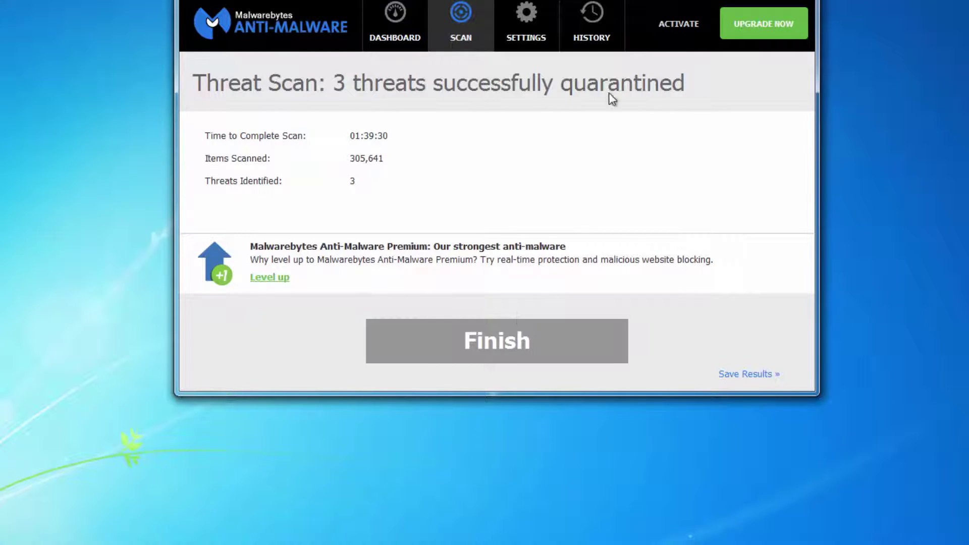
drag(578, 0, 599, 2)
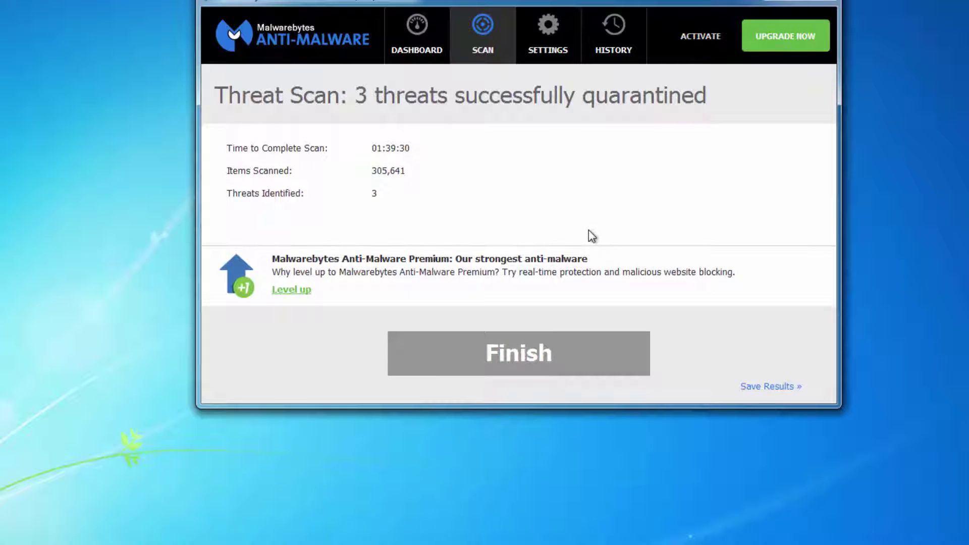
click(560, 348)
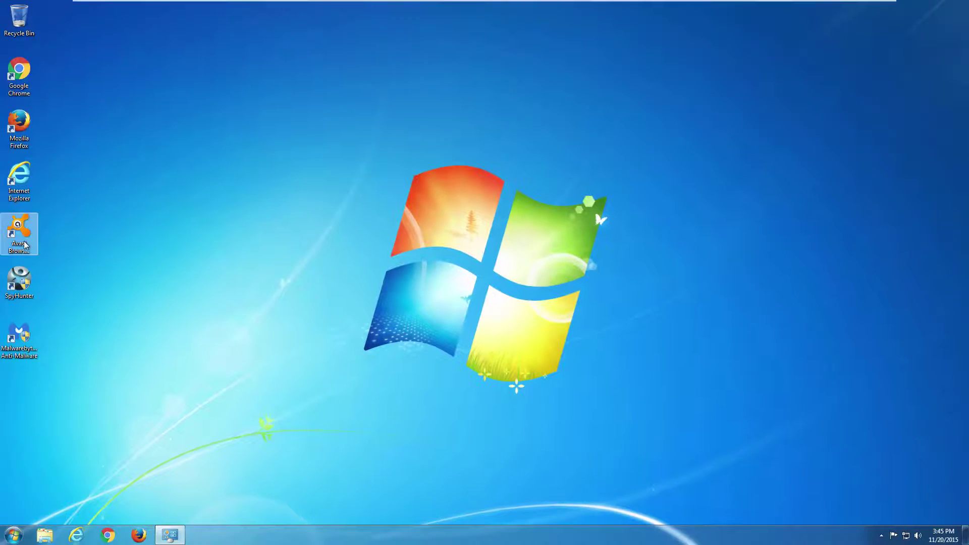
- Run Avast Browser Cleanup from the desktop as administrator and allow it to make changes
right_click(24, 245)
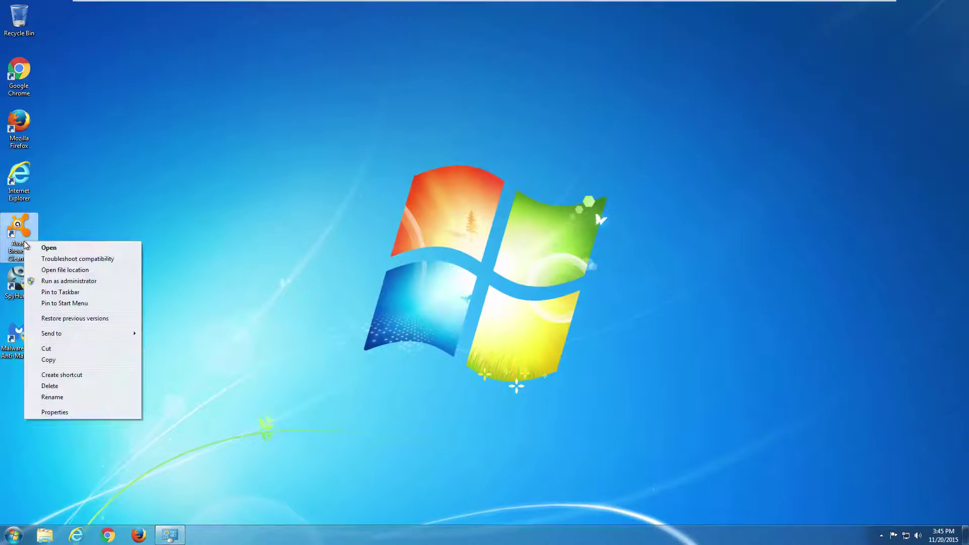
click(59, 281)
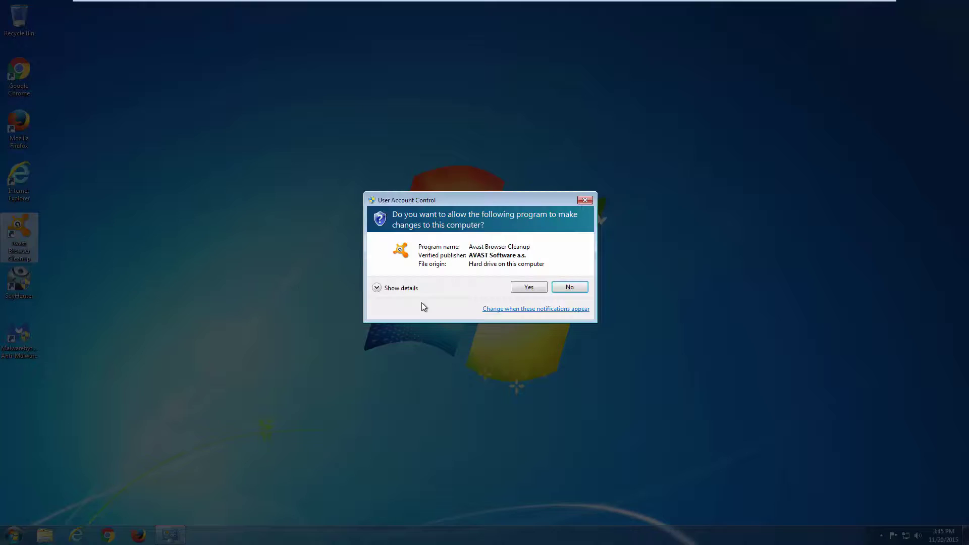
click(527, 289)
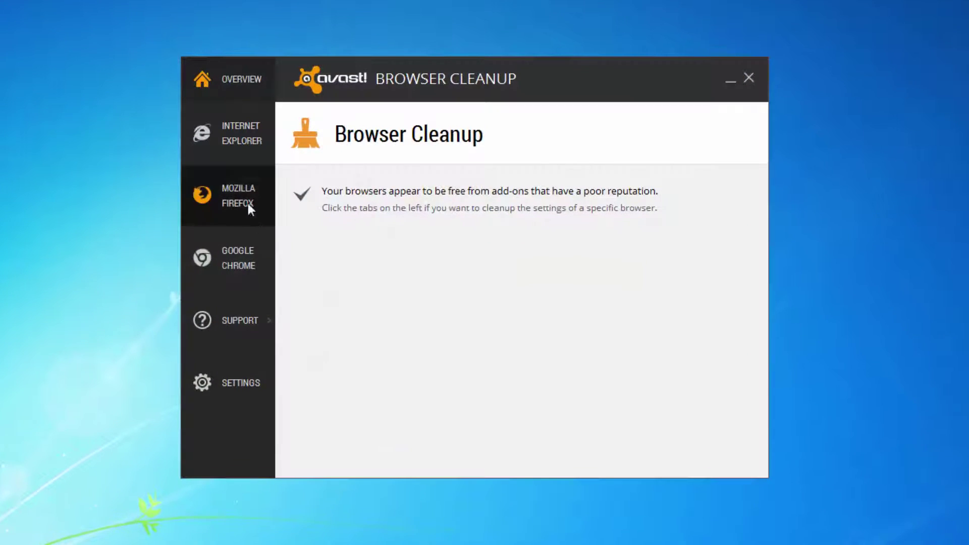
- Check the add-on status of Internet Explorer, Mozilla Firefox and Google Chrome in turn
click(235, 156)
click(241, 182)
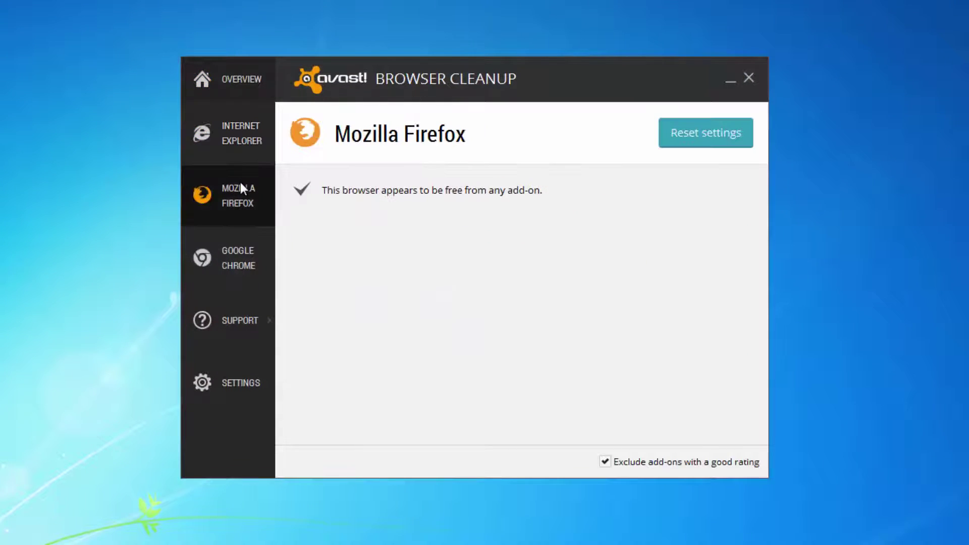
click(237, 238)
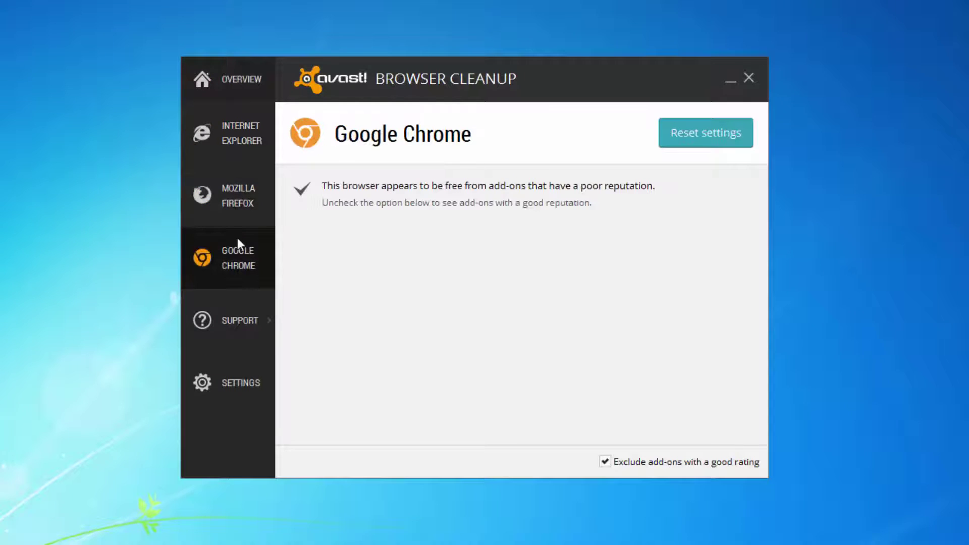
- Reset the Internet Explorer settings with Google as the search provider and homepage, completing the free cleanup
click(237, 144)
click(707, 143)
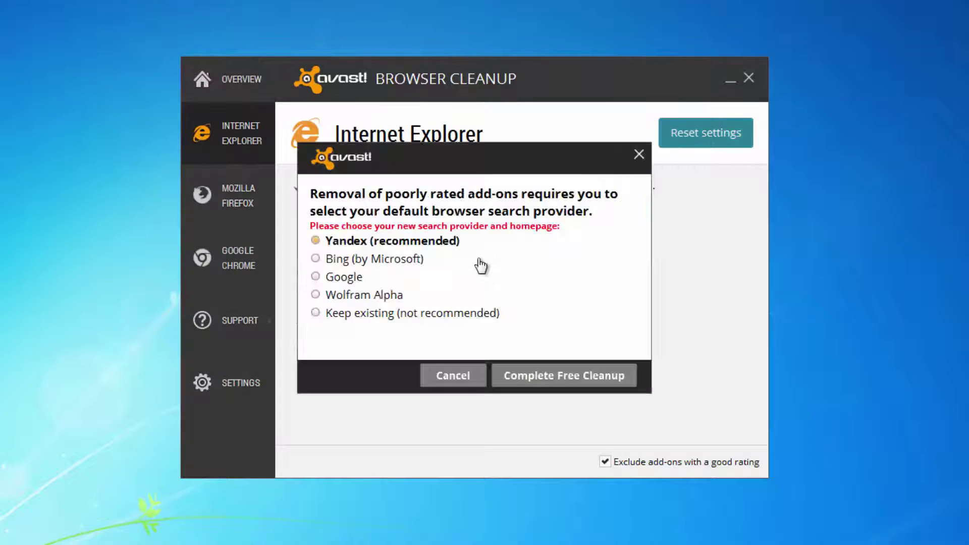
click(329, 281)
click(549, 376)
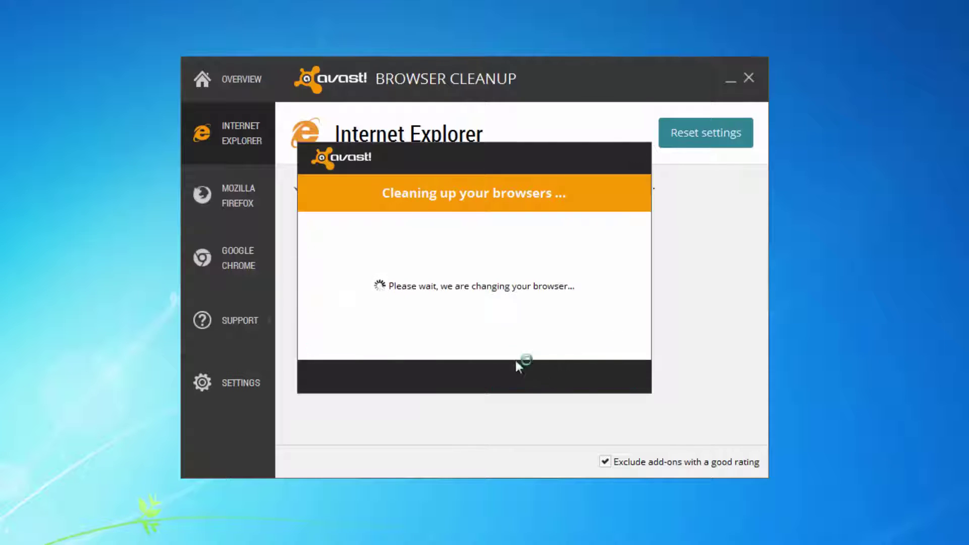
click(573, 374)
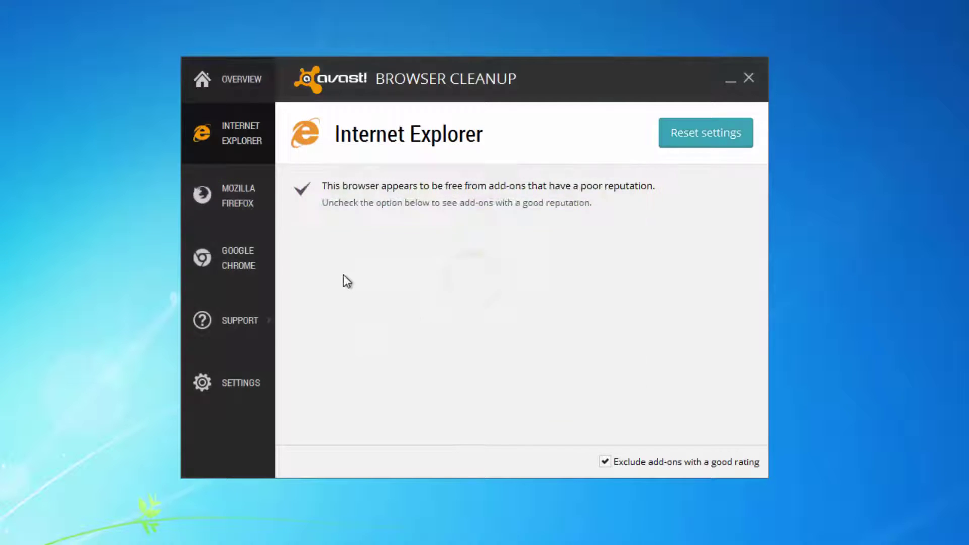
- Reset the Mozilla Firefox settings with Google as the search provider and homepage, completing the free cleanup
click(256, 210)
click(692, 145)
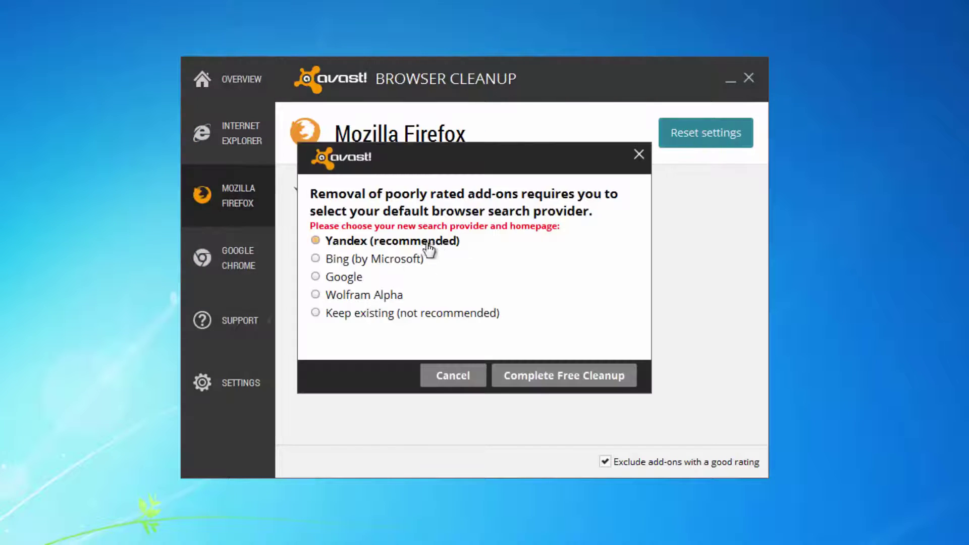
click(324, 278)
click(596, 382)
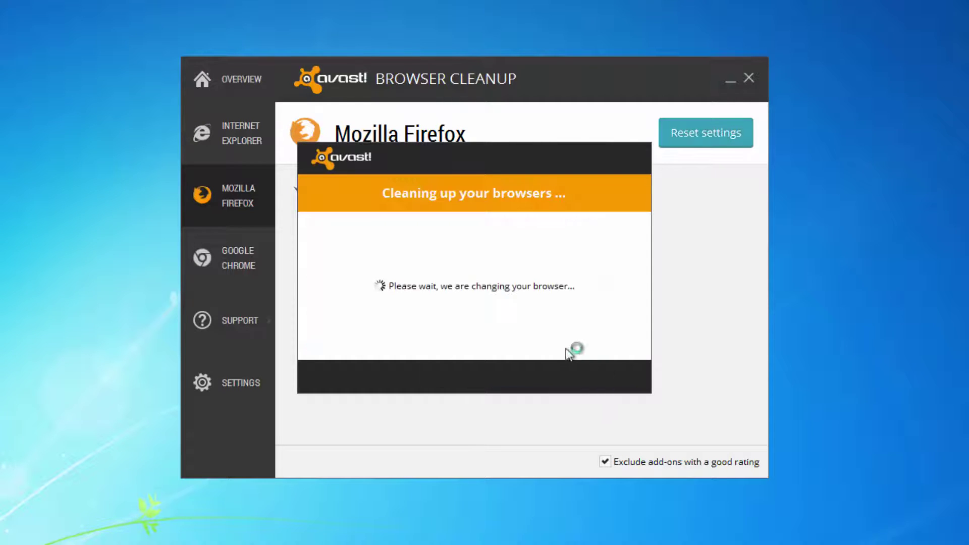
click(593, 380)
- Reset the Google Chrome settings with Google as the search provider and homepage, complete the free cleanup and close the cleanup tool
click(245, 262)
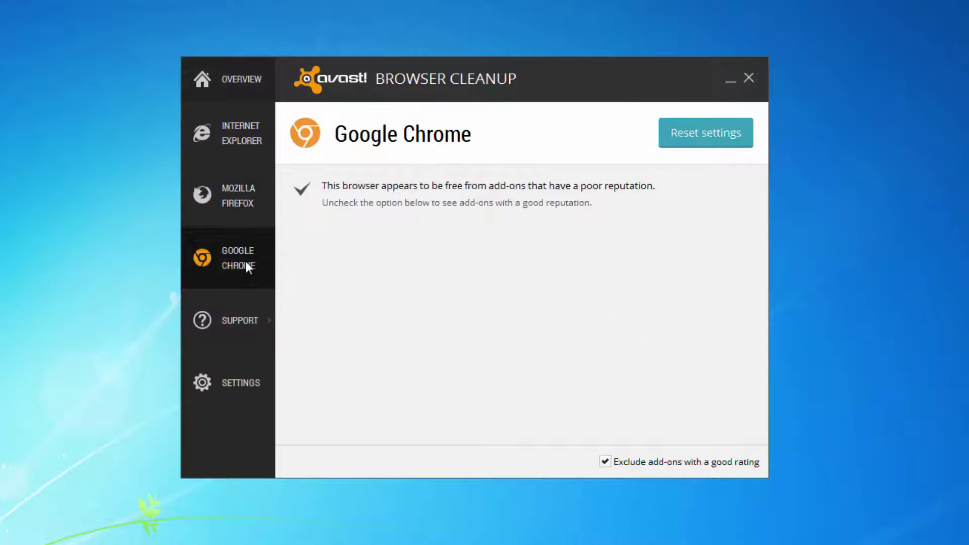
click(676, 143)
click(346, 277)
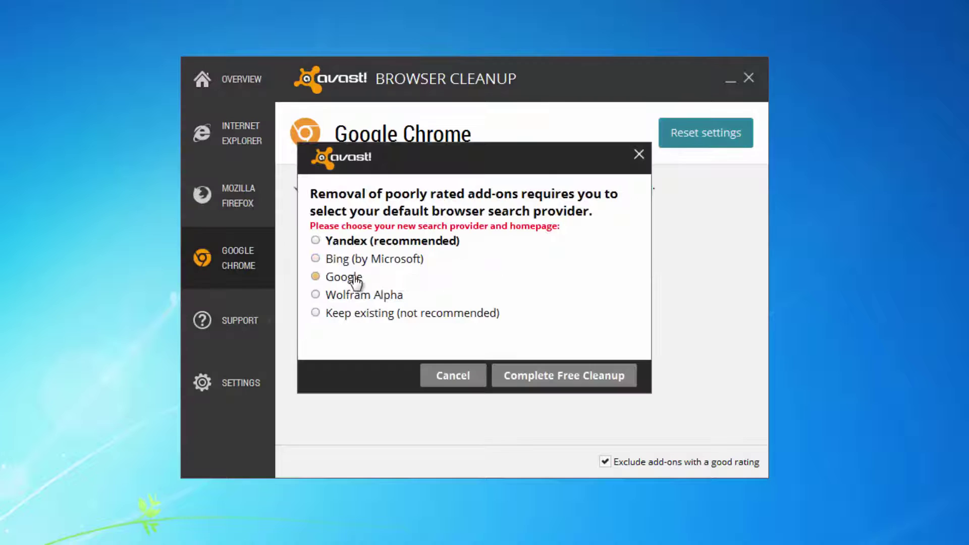
click(618, 382)
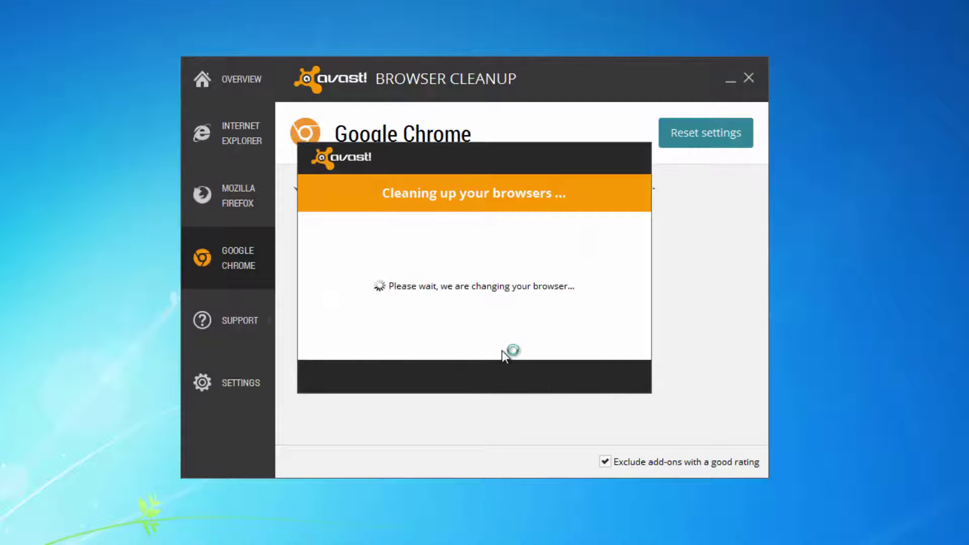
click(609, 379)
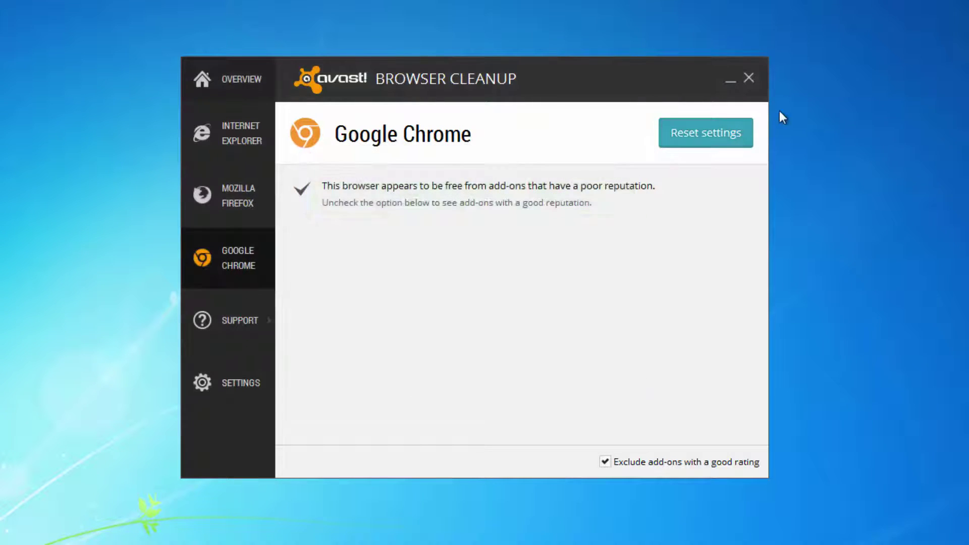
click(749, 77)
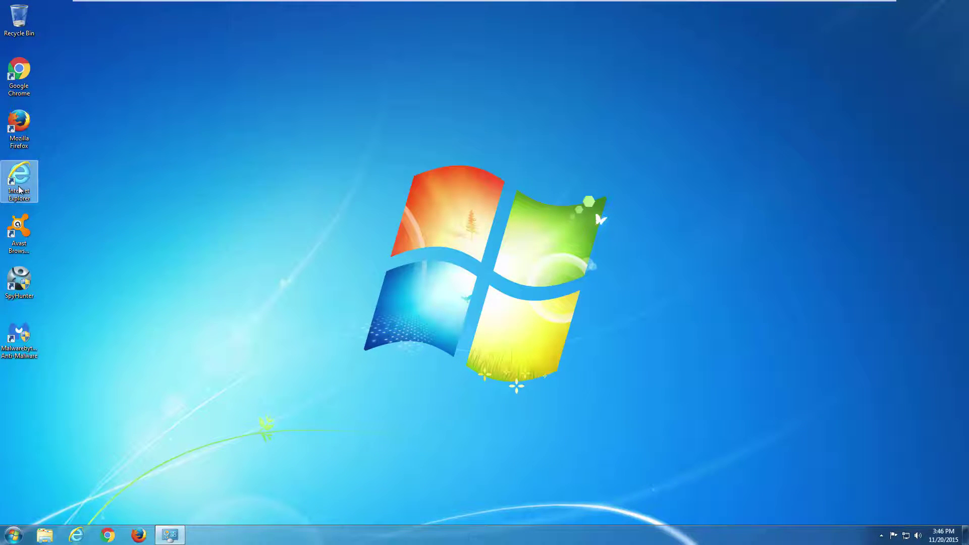
- Inspect the target path in the properties of the Internet Explorer desktop shortcut for any appended web address
right_click(19, 190)
click(66, 343)
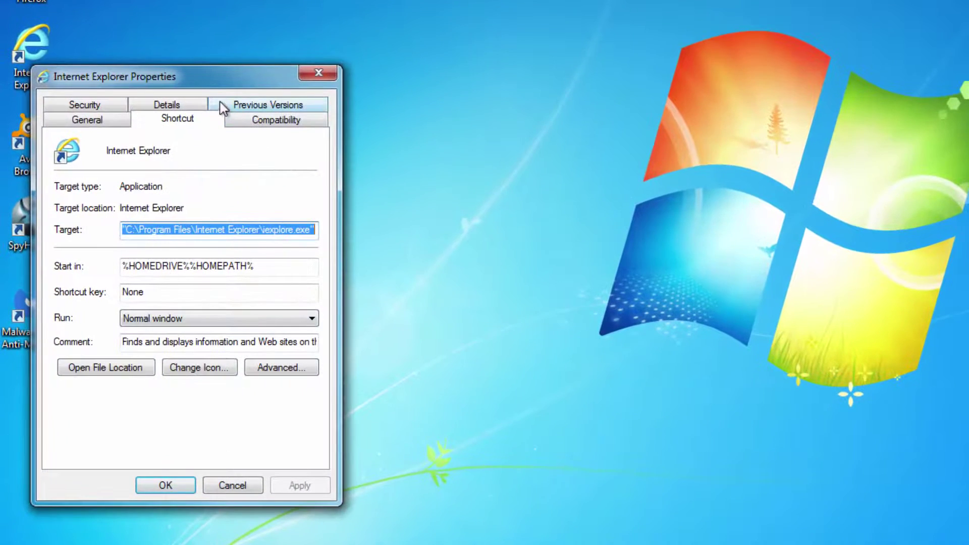
drag(222, 78, 629, 131)
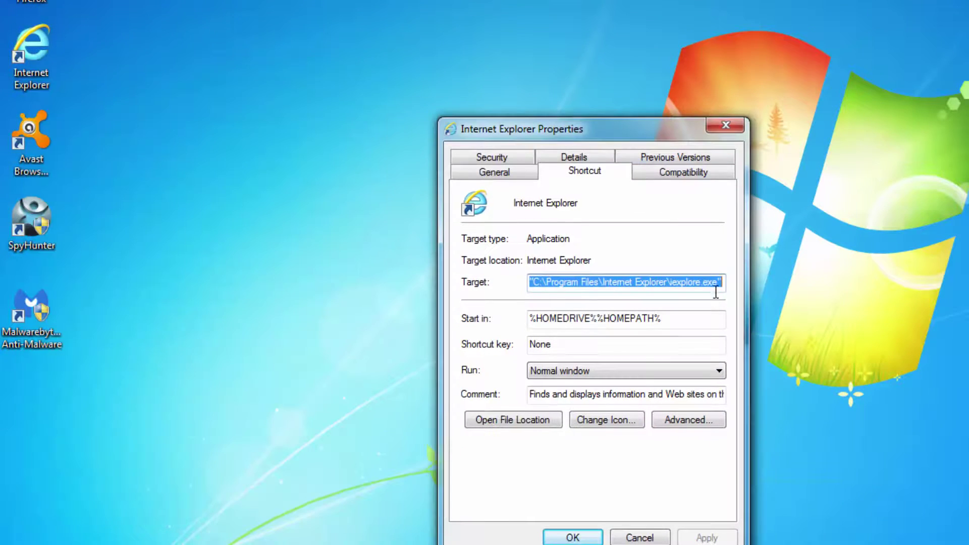
click(712, 281)
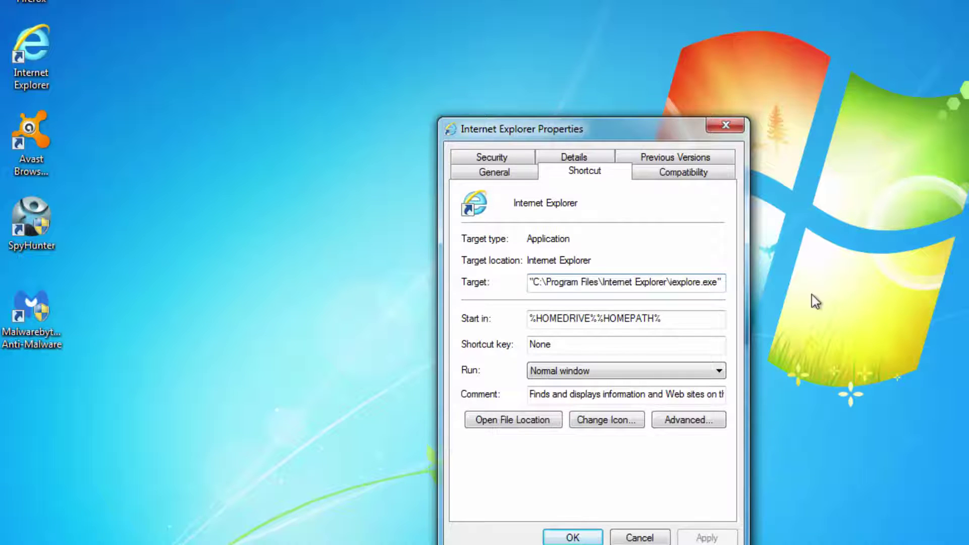
click(725, 125)
- Inspect the target paths in the properties of the Mozilla Firefox and Google Chrome desktop shortcuts
right_click(36, 2)
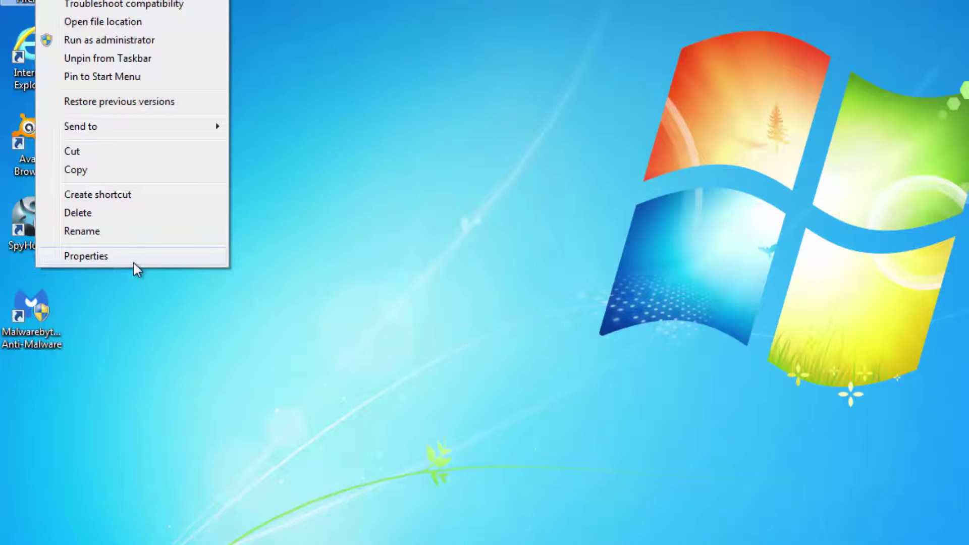
click(134, 262)
drag(292, 139, 380, 135)
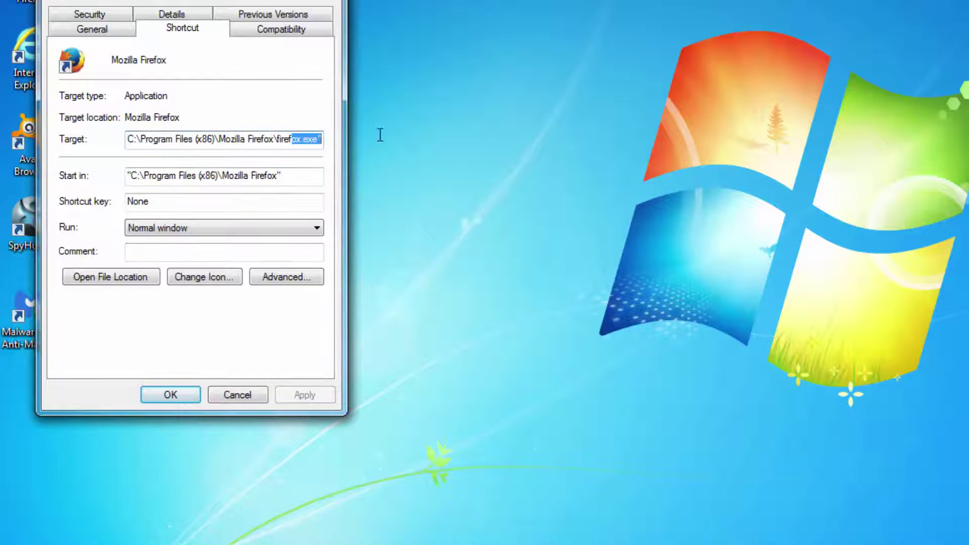
click(334, 2)
right_click(34, 2)
click(105, 181)
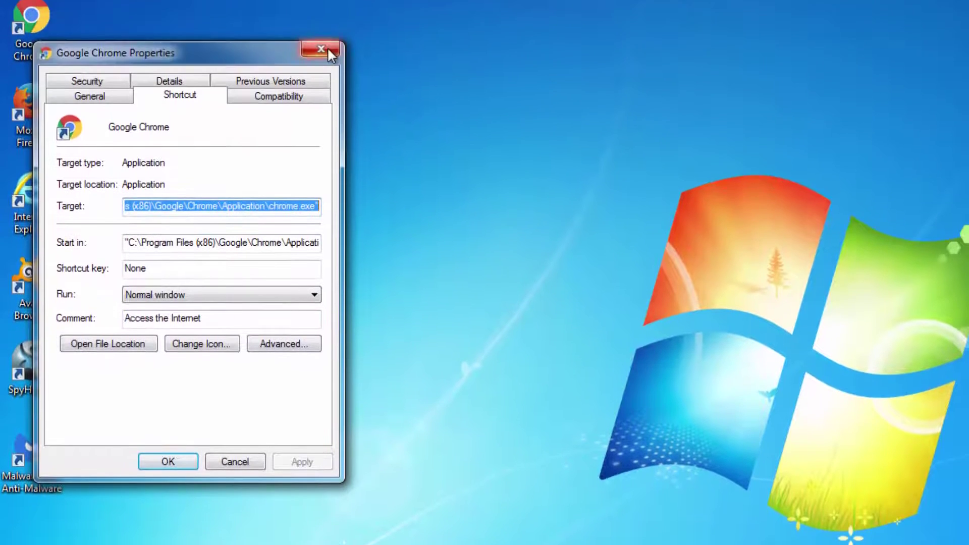
click(327, 49)
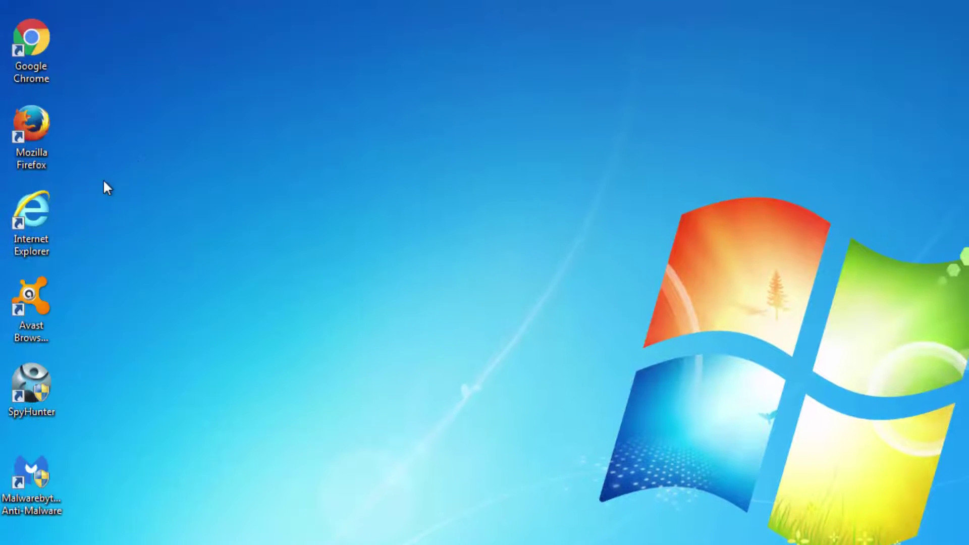
right_click(2, 233)
right_click(31, 207)
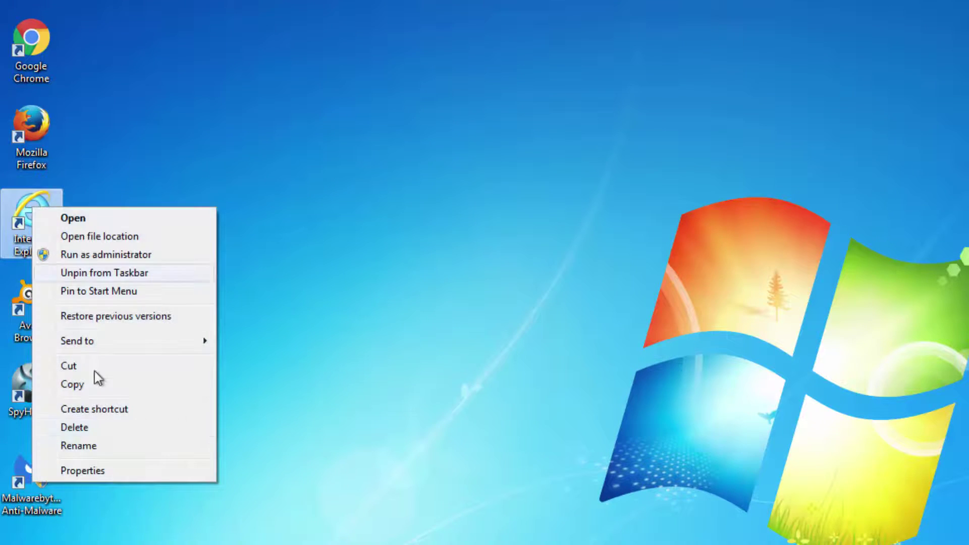
click(114, 477)
click(320, 372)
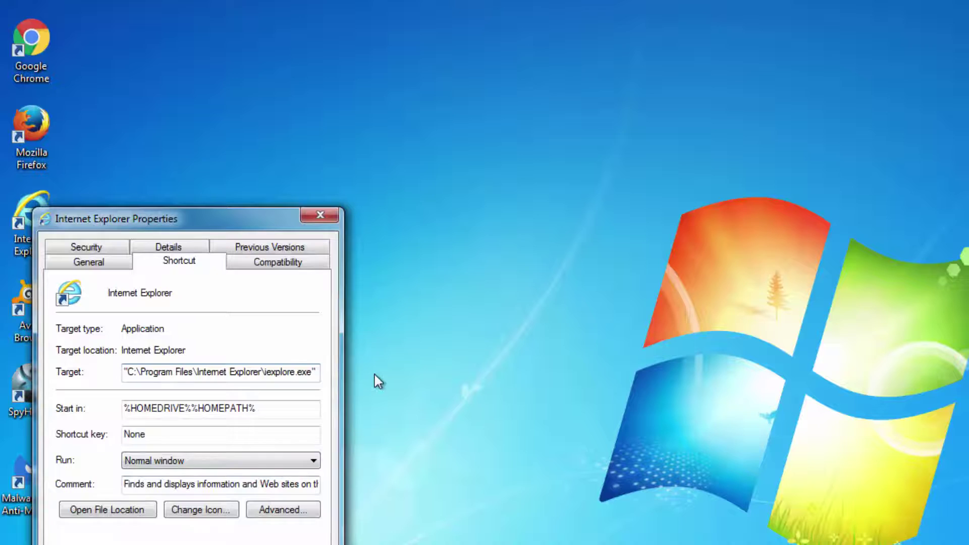
text(http)
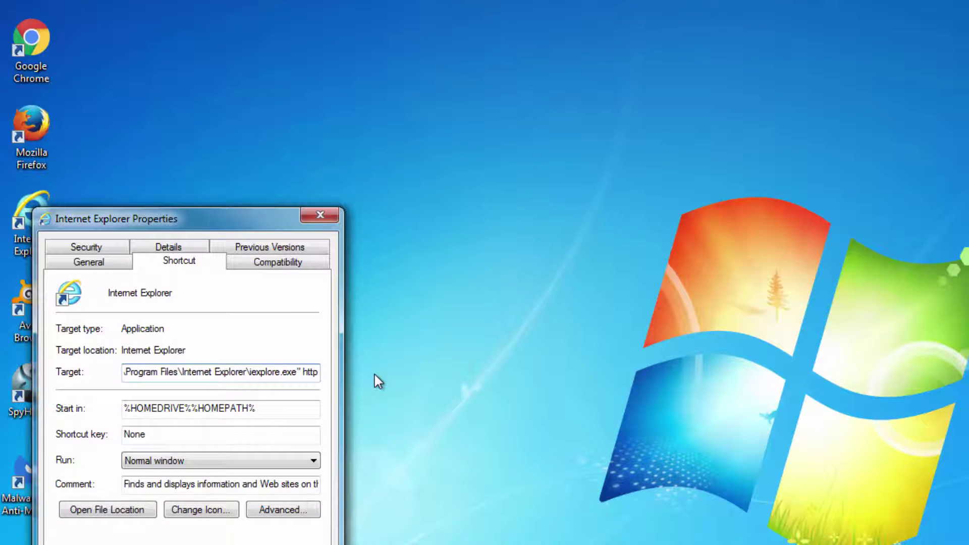
text(://)
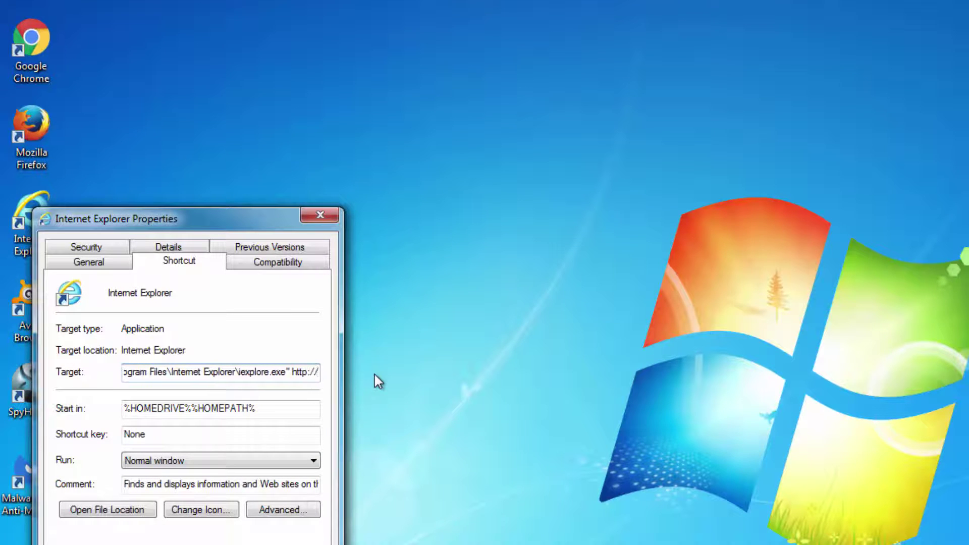
text(www.)
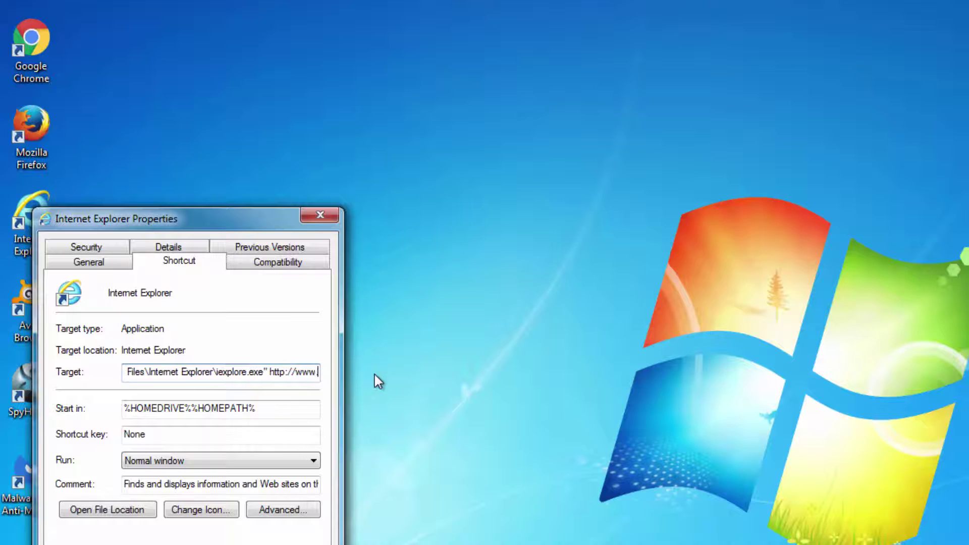
text(ominbo)
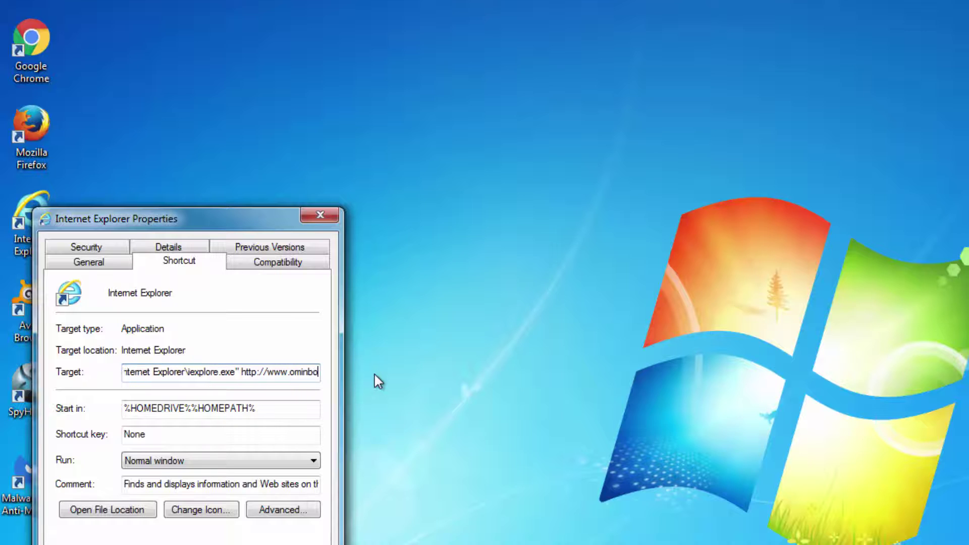
text(xes.com)
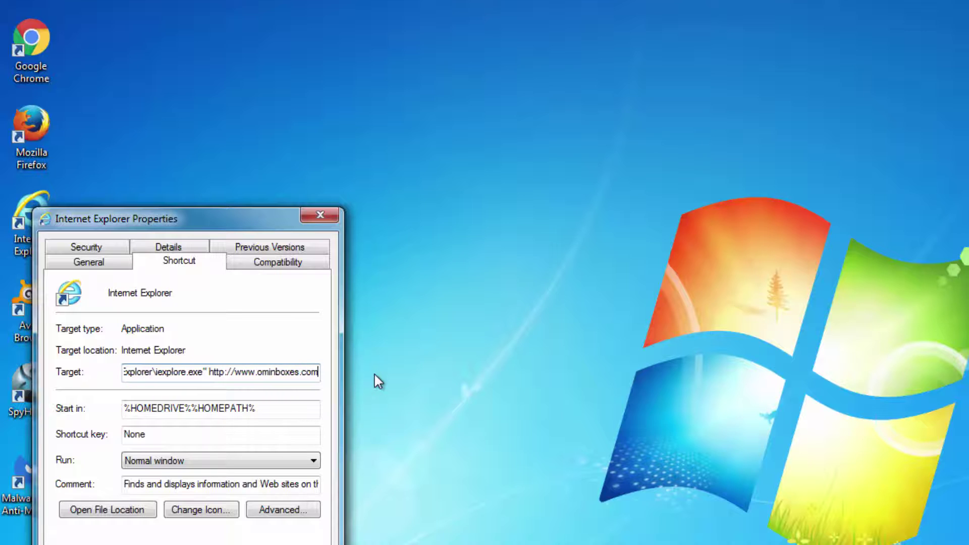
key(ctrl+a)
key(Return)
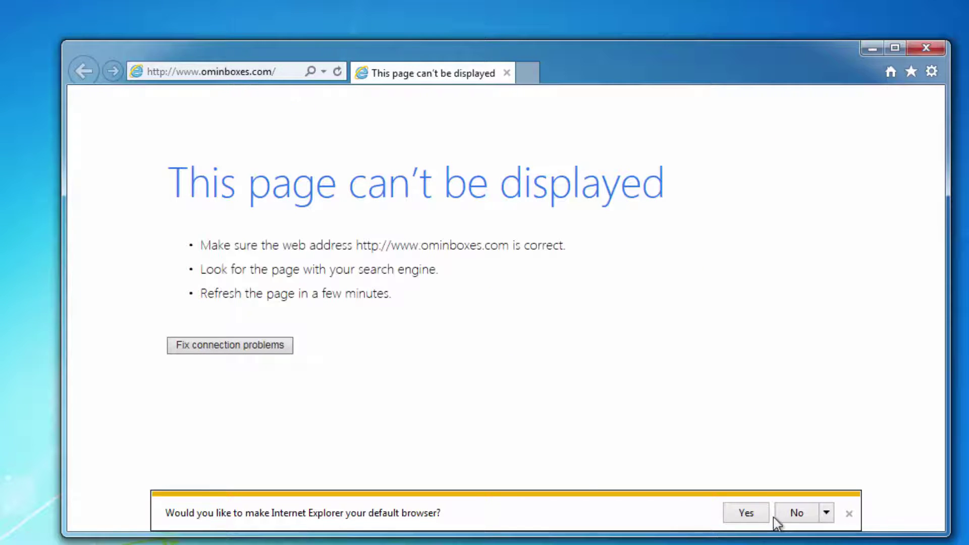
- Dismiss the default browser prompt, check the address Internet Explorer opened from the shortcut, and close the browser
click(745, 512)
click(286, 72)
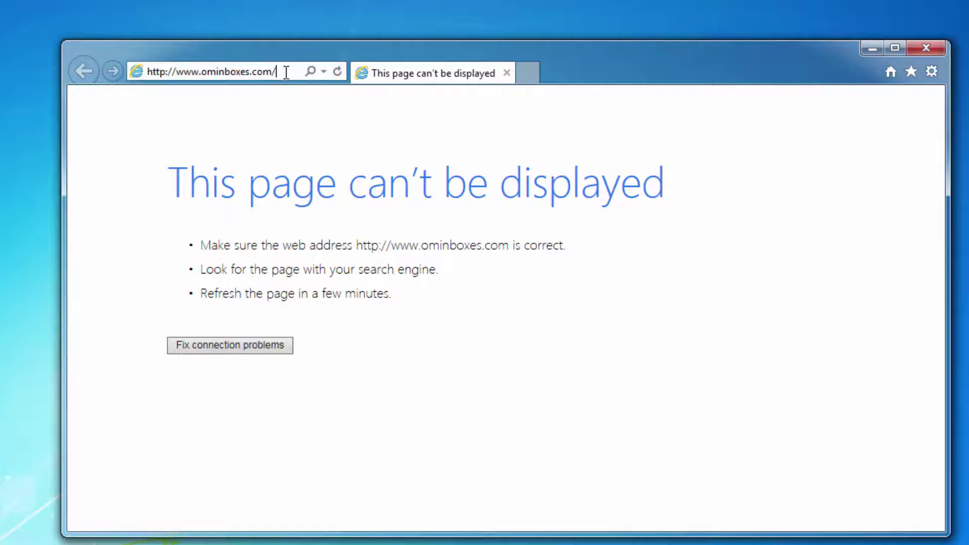
click(332, 91)
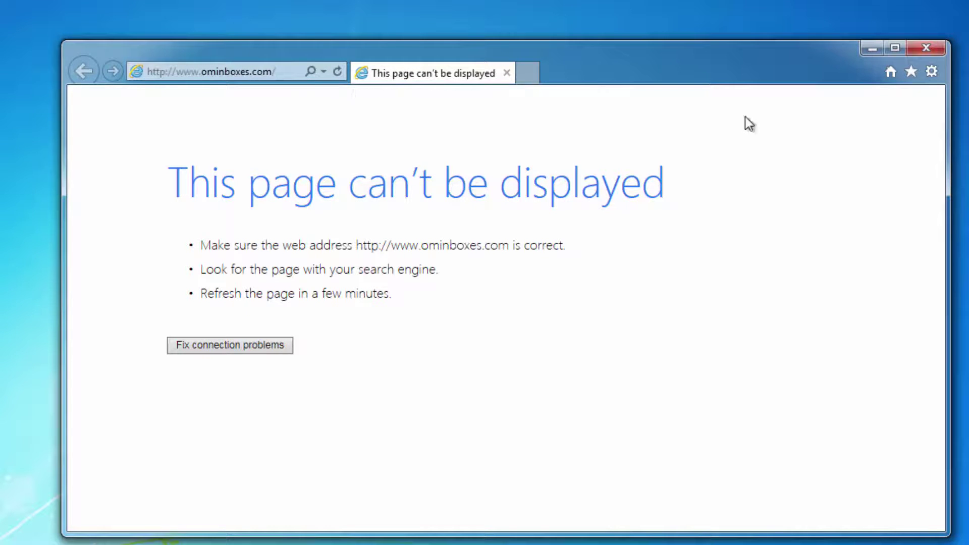
click(934, 44)
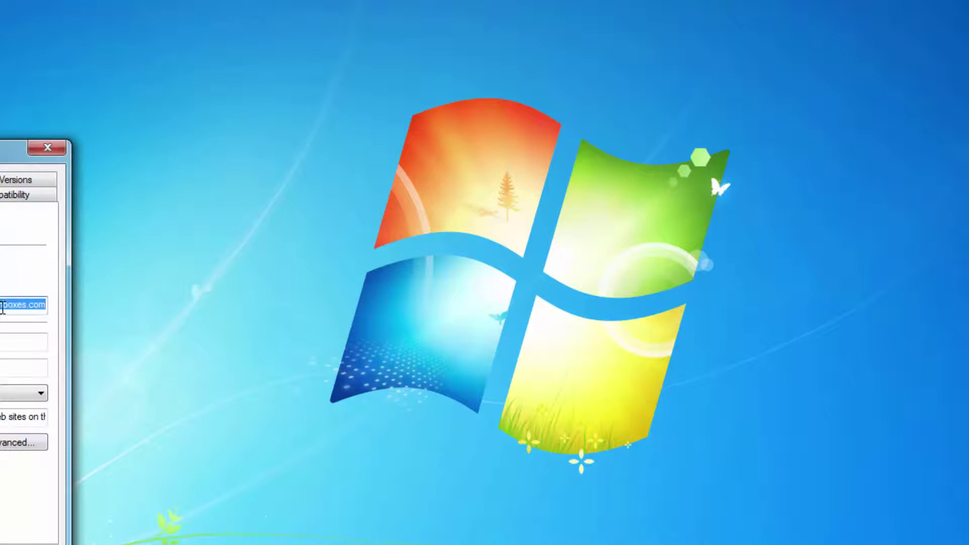
click(1, 305)
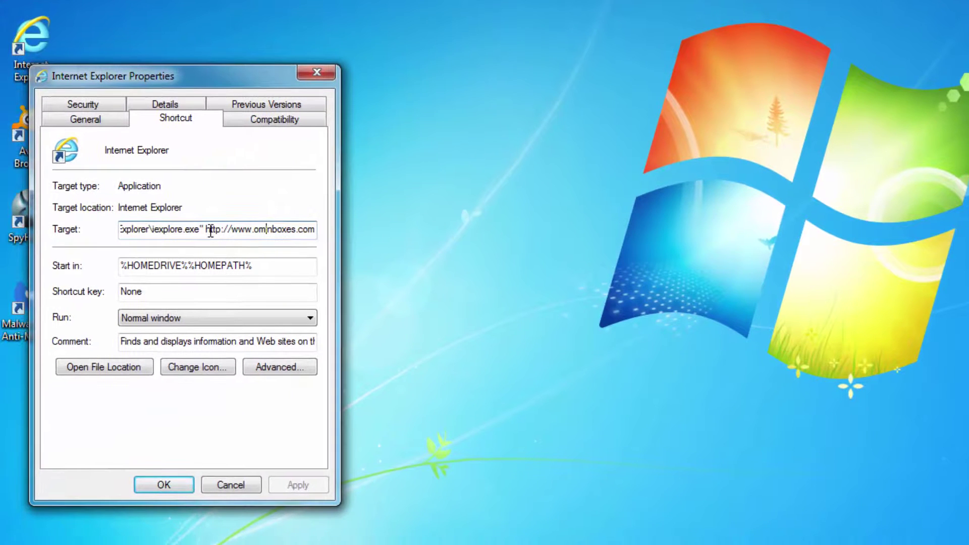
double_click(210, 230)
key(Delete)
click(305, 488)
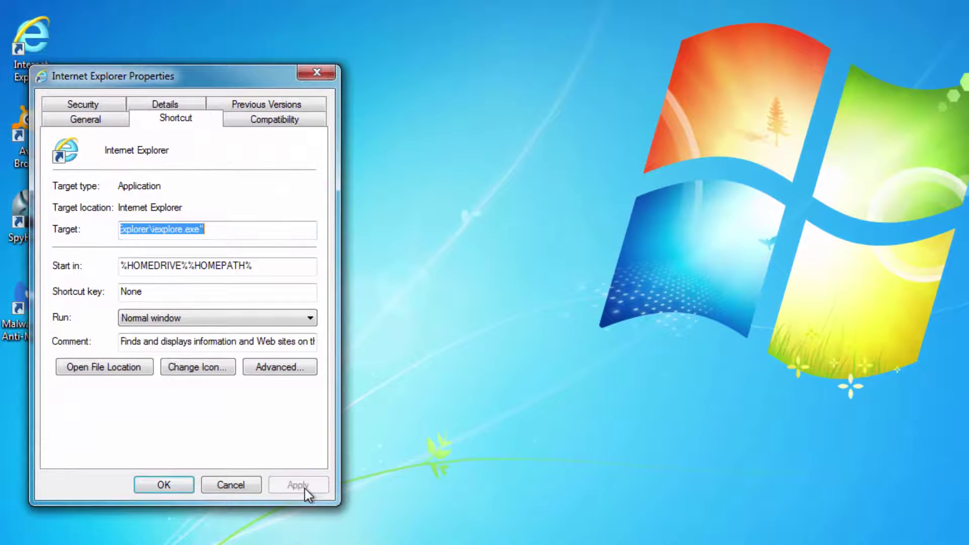
click(322, 75)
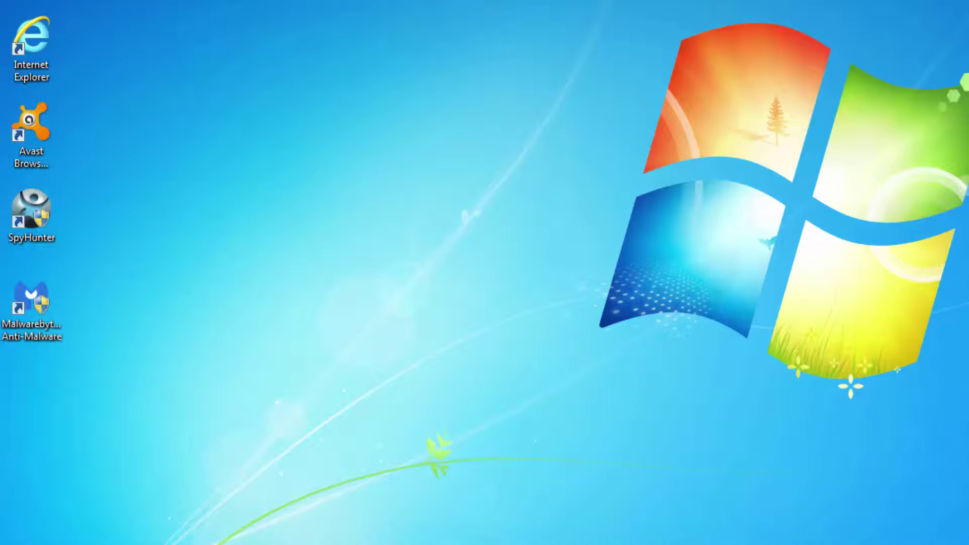
- Open the folder options from the Computer window and choose to show hidden files, folders, and drives
click(23, 538)
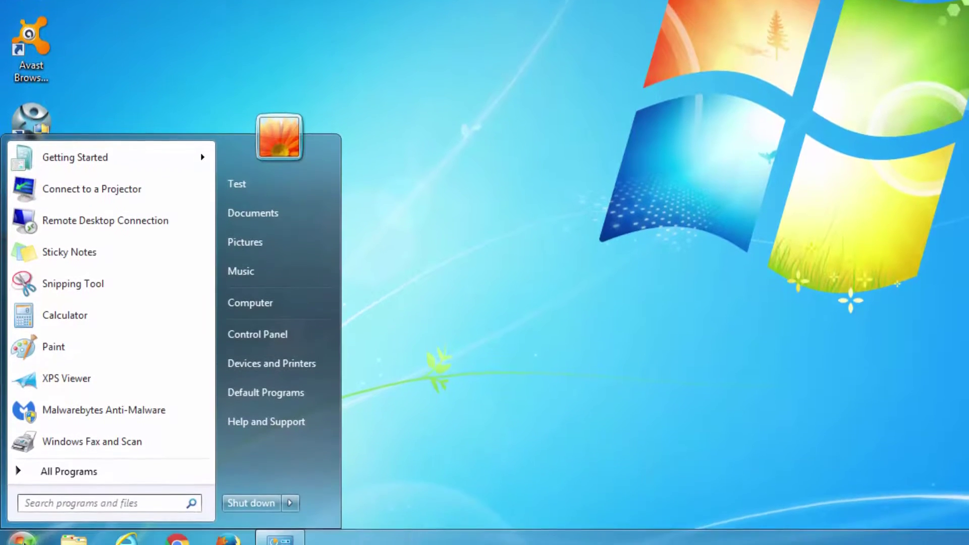
click(270, 289)
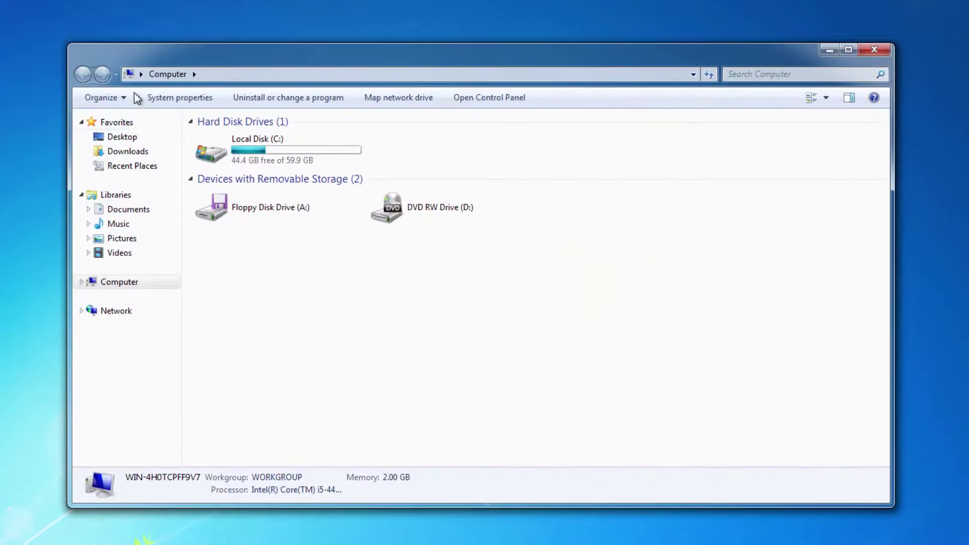
click(96, 98)
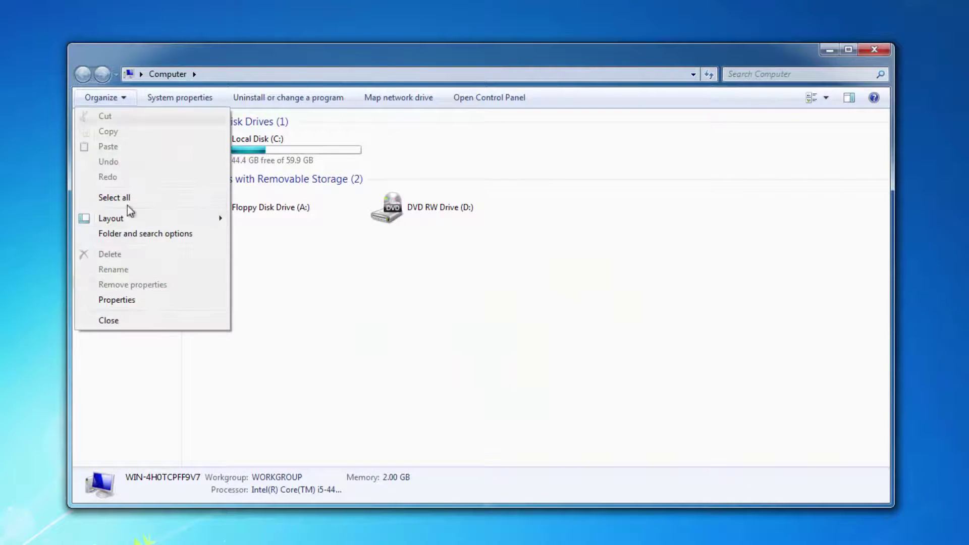
click(130, 233)
click(141, 132)
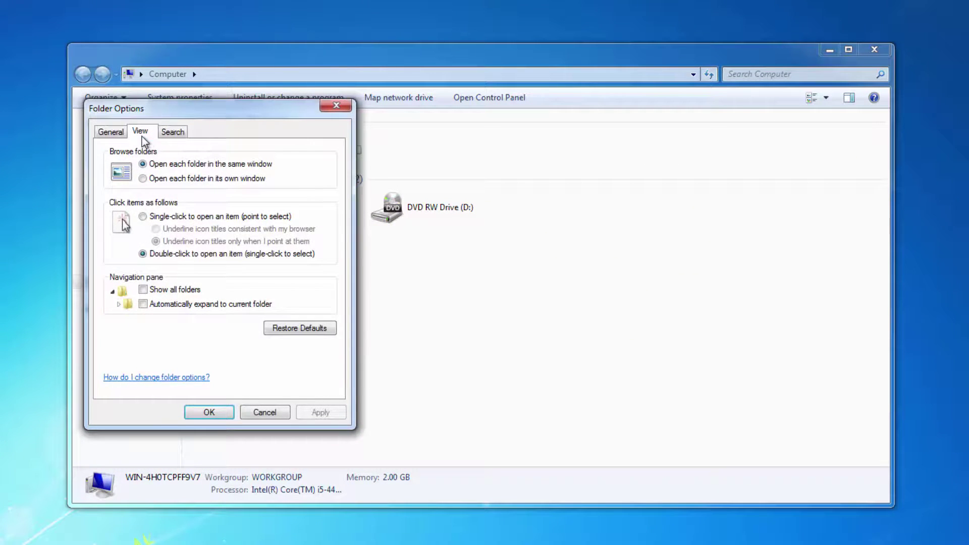
click(142, 326)
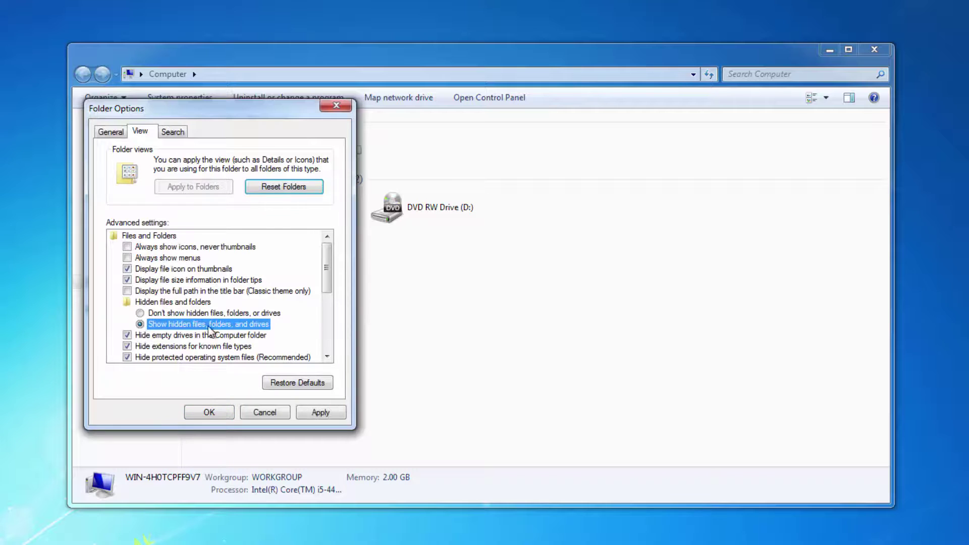
- Turn off hiding of protected operating system files, confirm displaying them and apply the folder view settings
scroll(166, 338, down, 1)
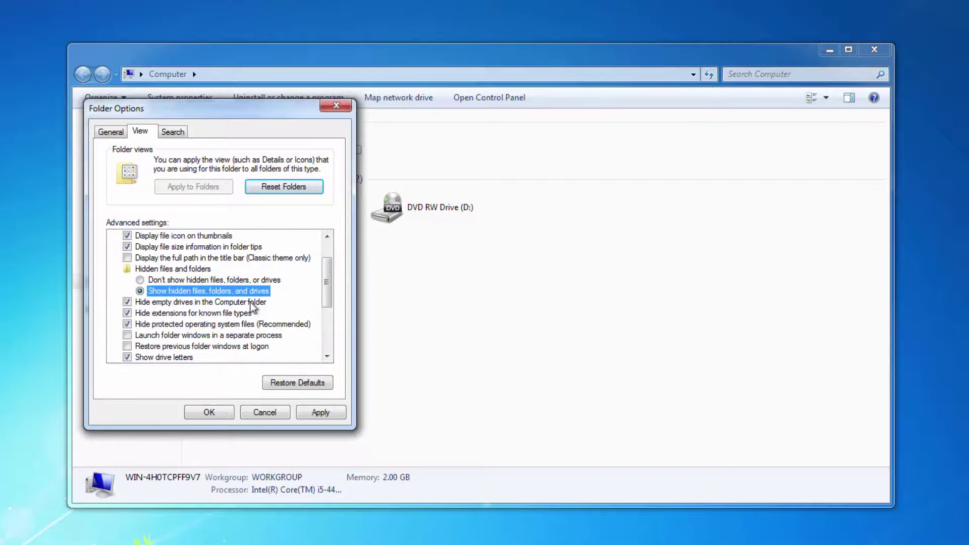
scroll(171, 348, down, 1)
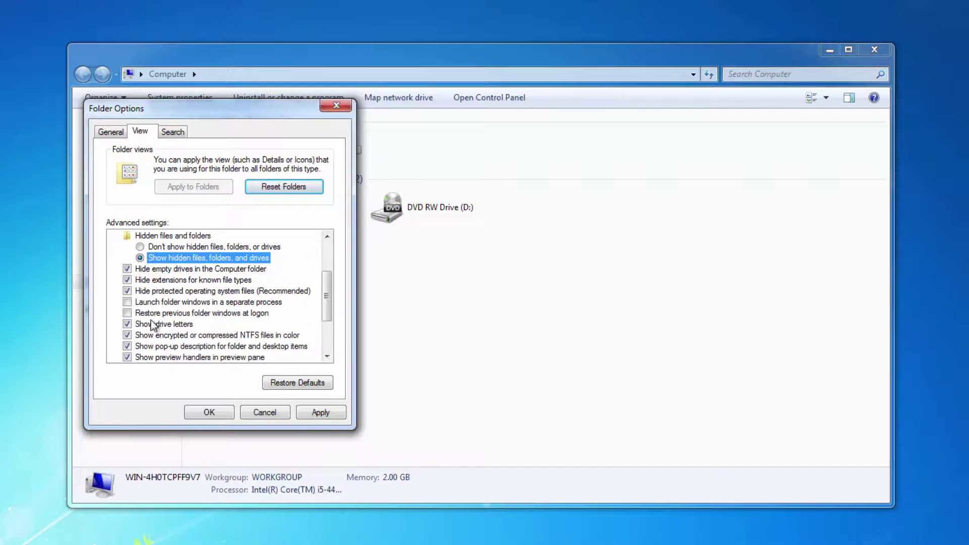
click(127, 291)
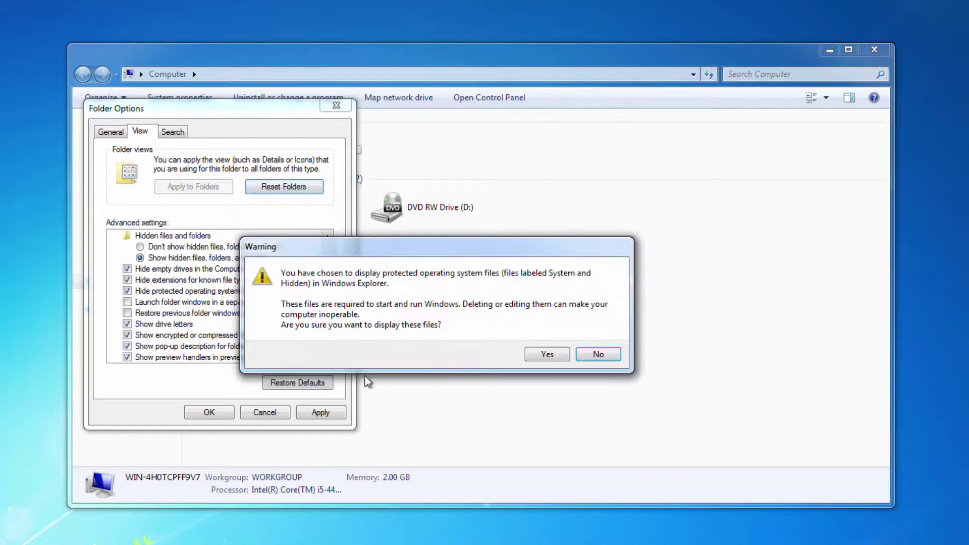
click(544, 355)
click(319, 412)
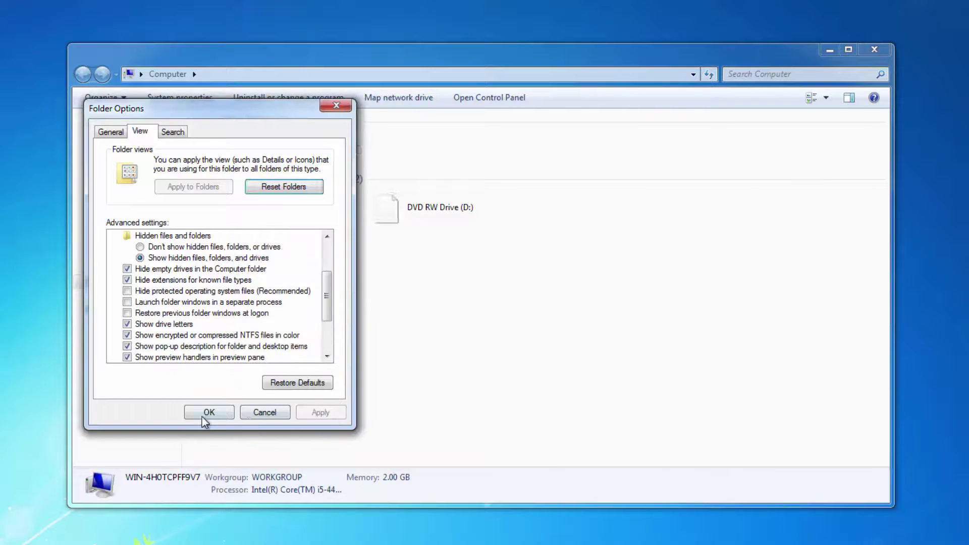
- Close the folder options and open the AppData folder of the Test user on Local Disk (C:)
click(209, 412)
double_click(258, 150)
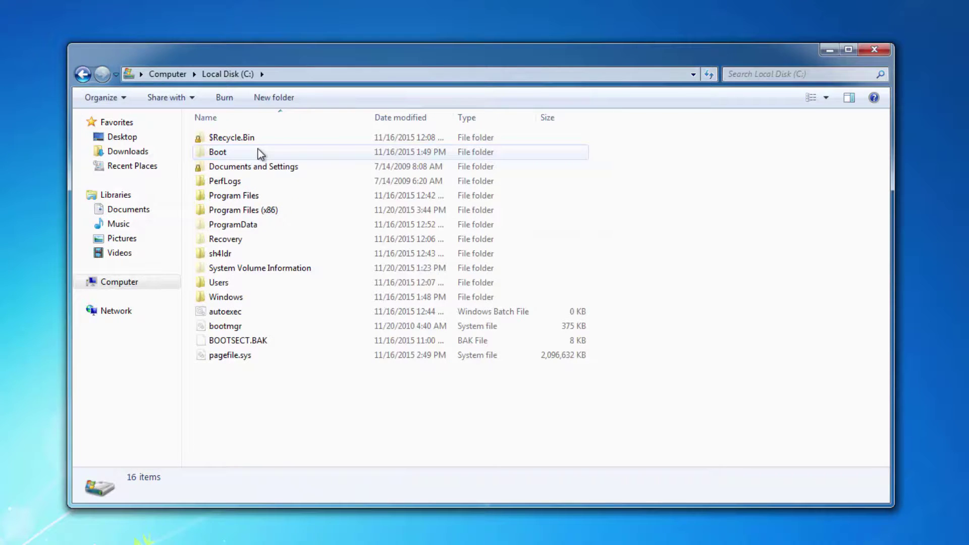
double_click(222, 282)
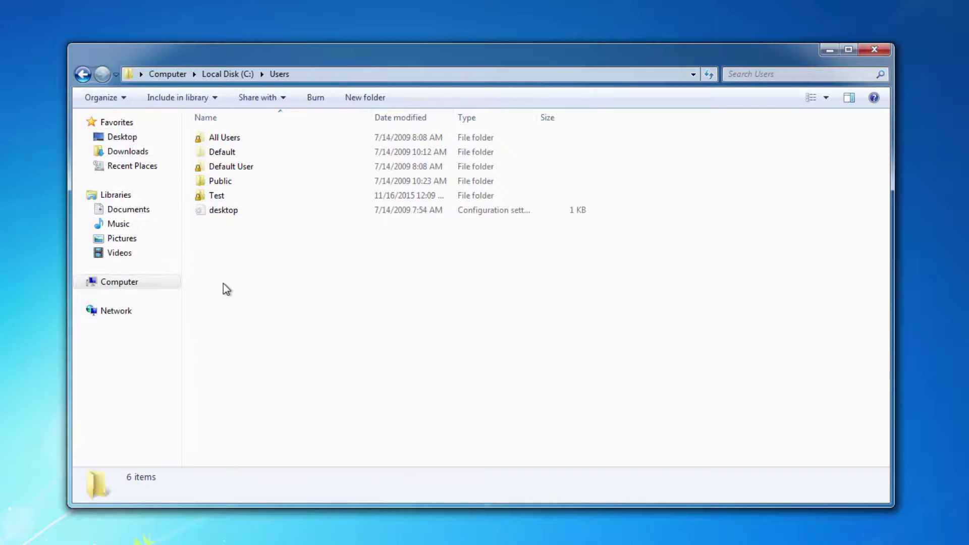
double_click(221, 195)
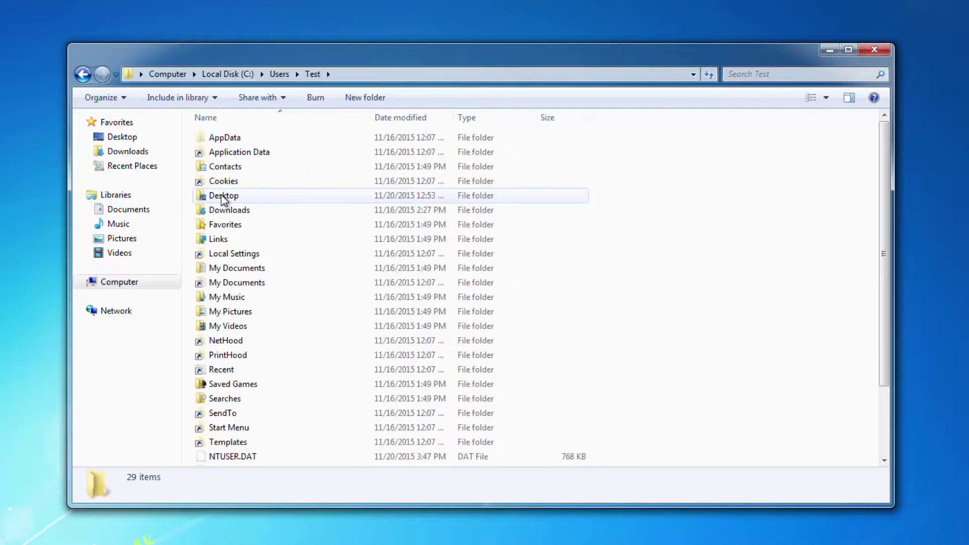
double_click(221, 136)
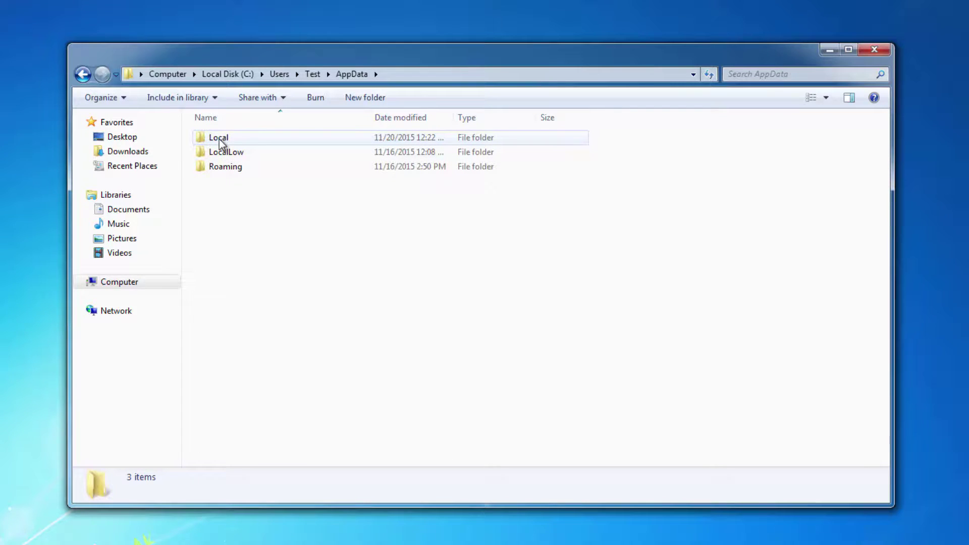
- Open the Temp folder inside AppData\Local and check its full path
click(388, 72)
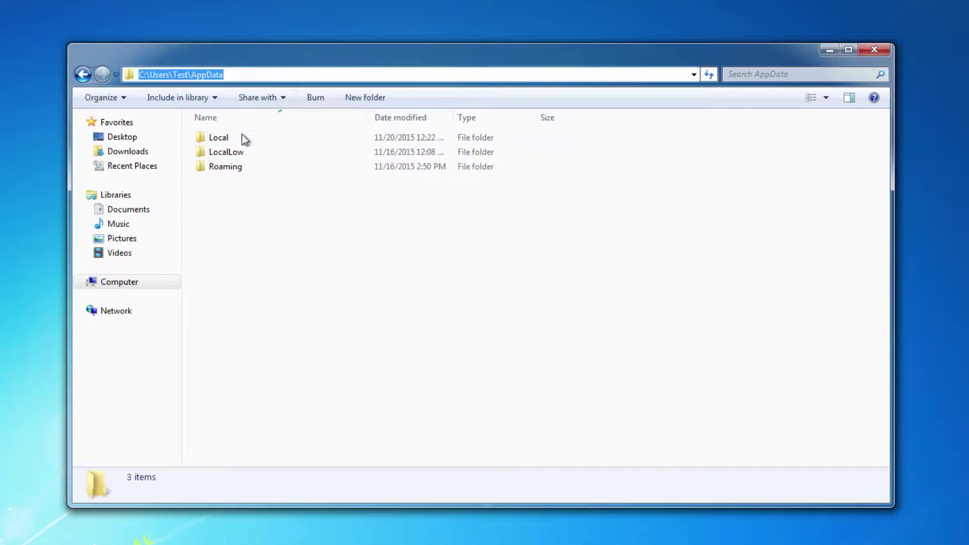
double_click(229, 135)
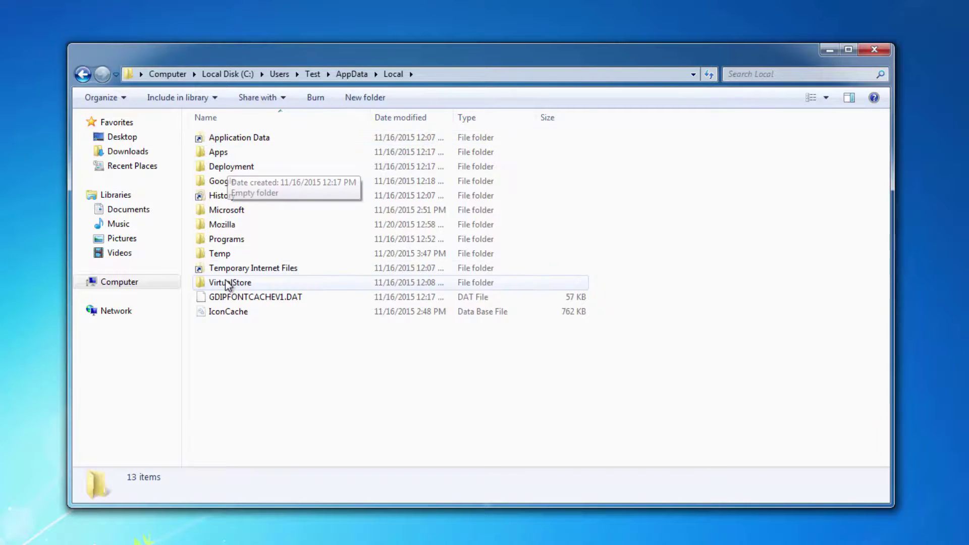
double_click(220, 254)
click(474, 79)
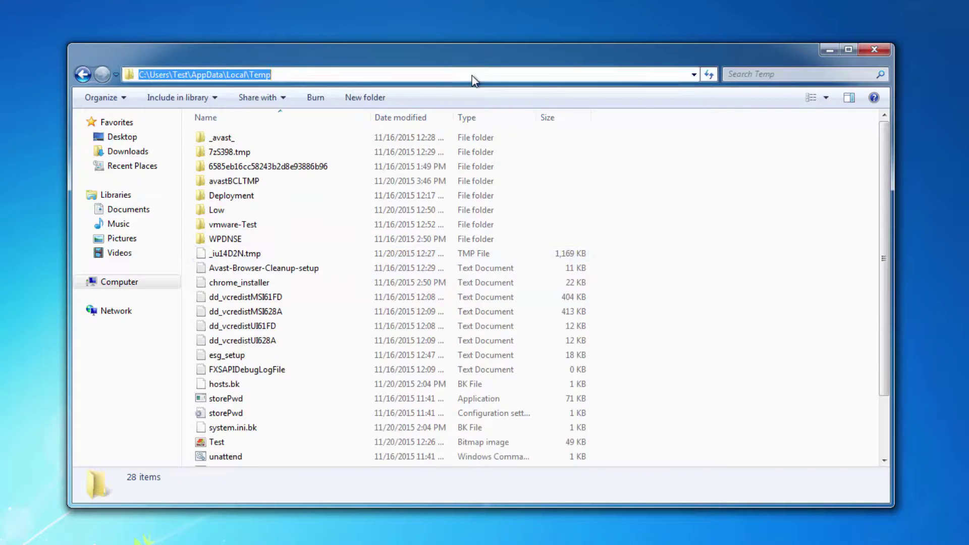
click(187, 76)
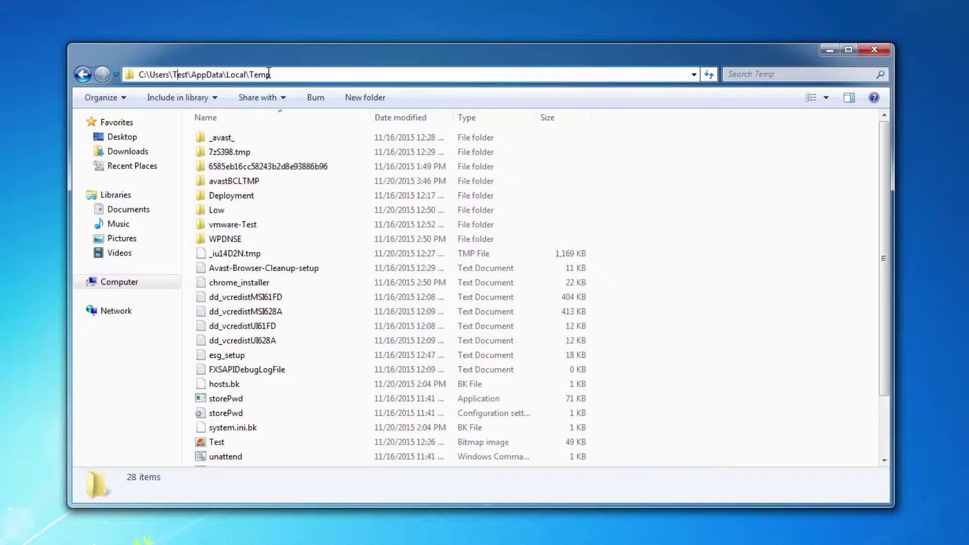
click(579, 228)
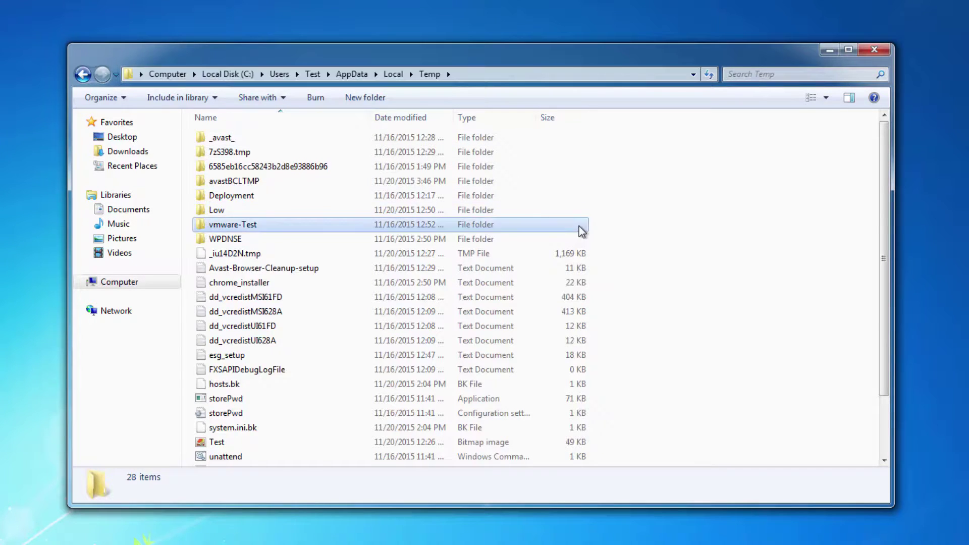
- Delete all items in the Temp folder to the Recycle Bin, skip those in use, and close the window
scroll(582, 231, down, 2)
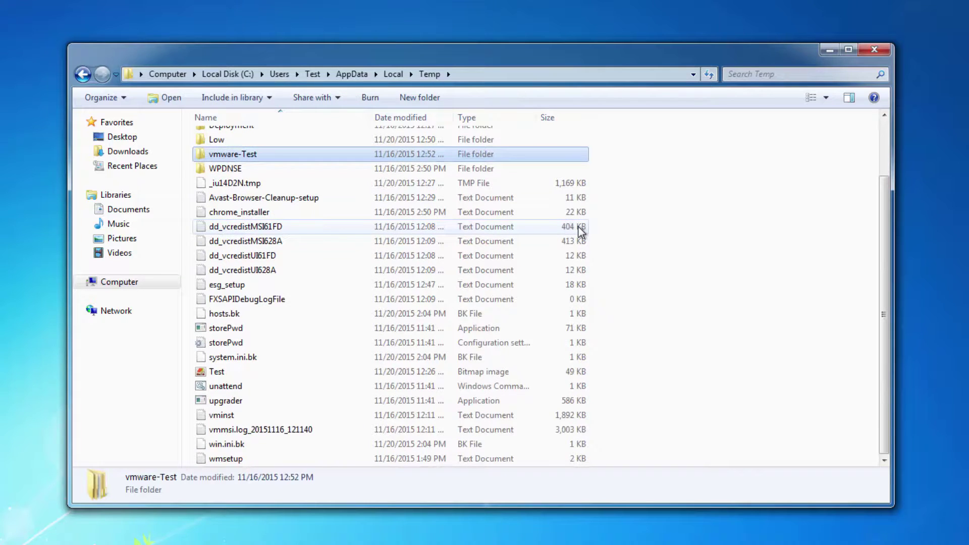
key(ctrl+a)
key(Delete)
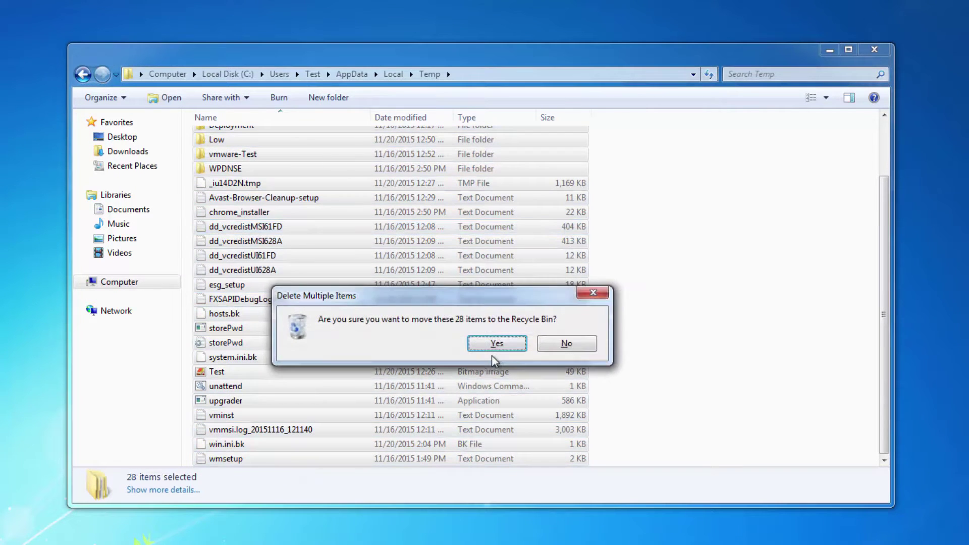
click(493, 349)
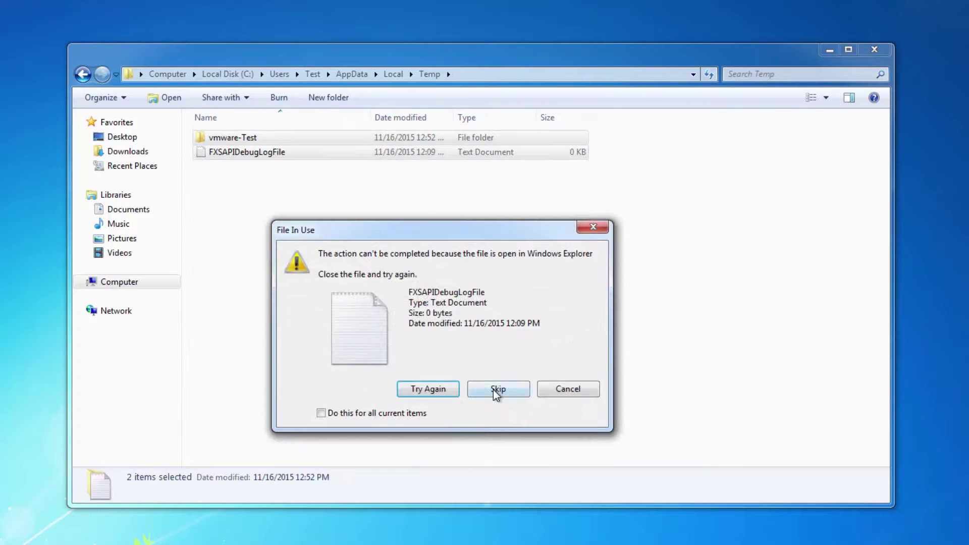
click(494, 390)
click(510, 383)
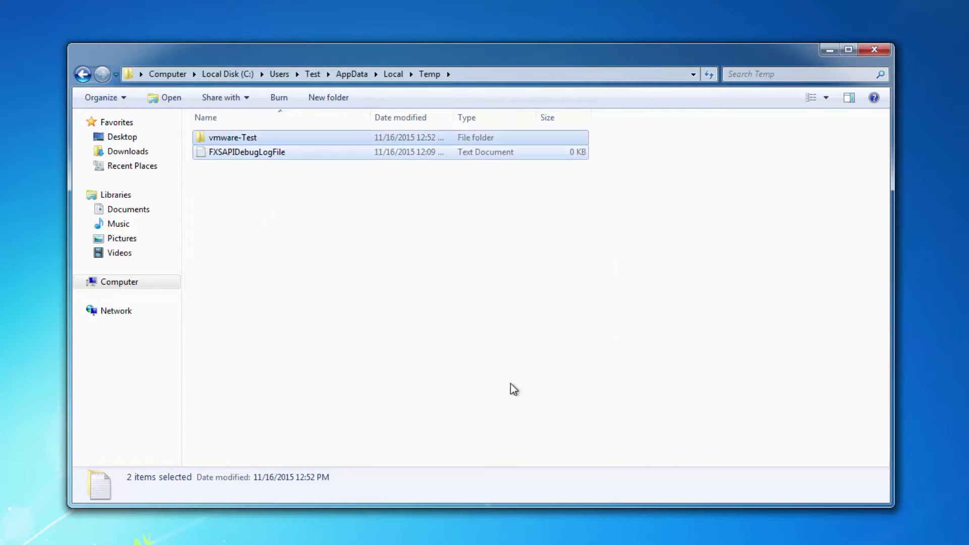
click(868, 50)
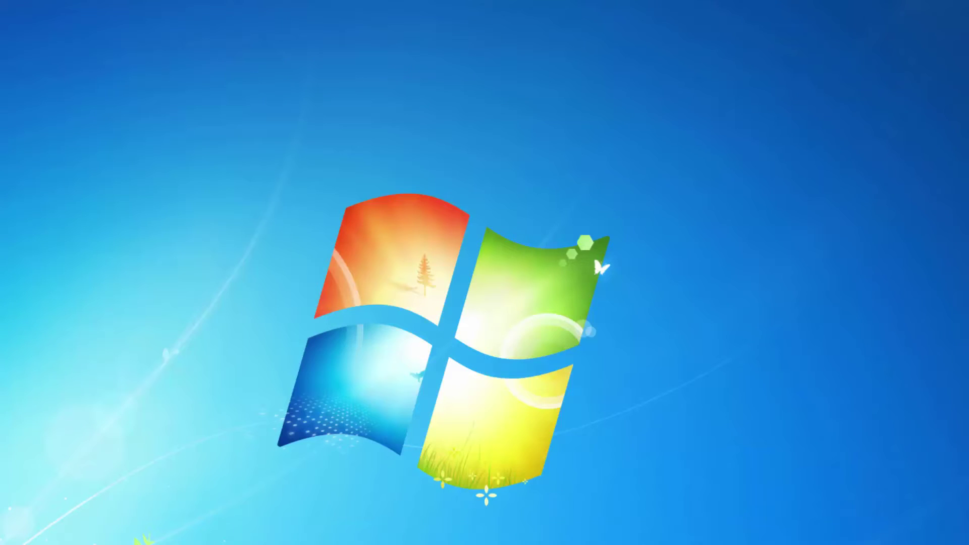
- Open the folder view options from the Computer window and choose not to show hidden files, folders, or drives
key(super)
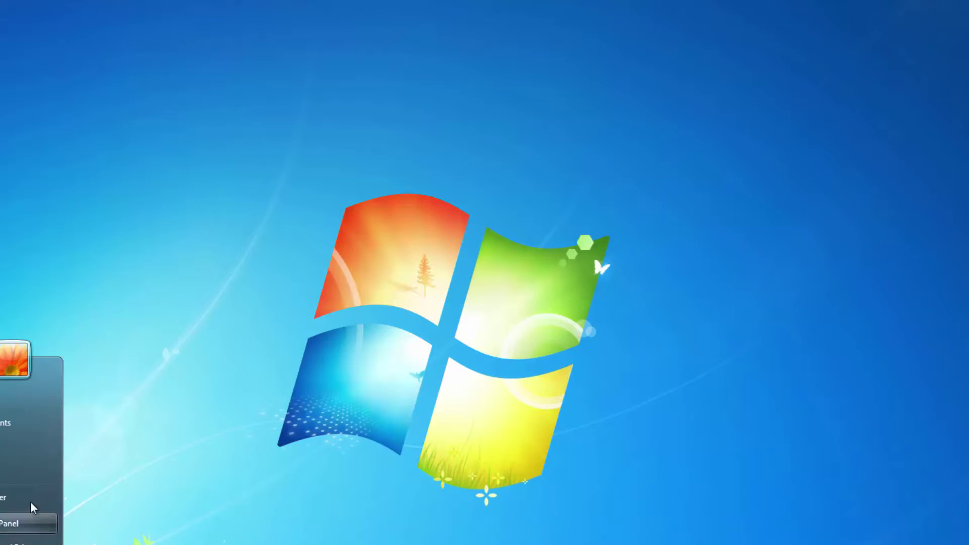
click(30, 500)
click(116, 116)
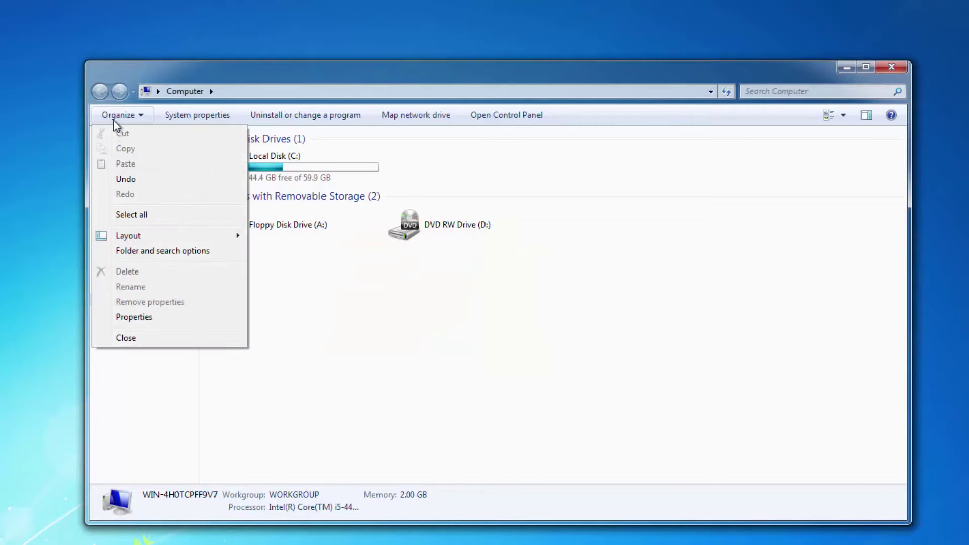
click(147, 251)
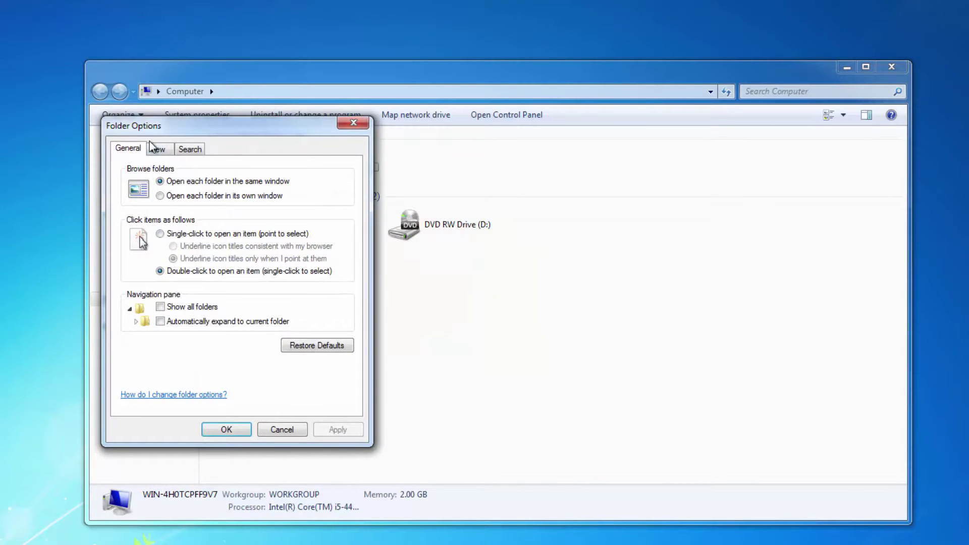
click(158, 149)
click(157, 331)
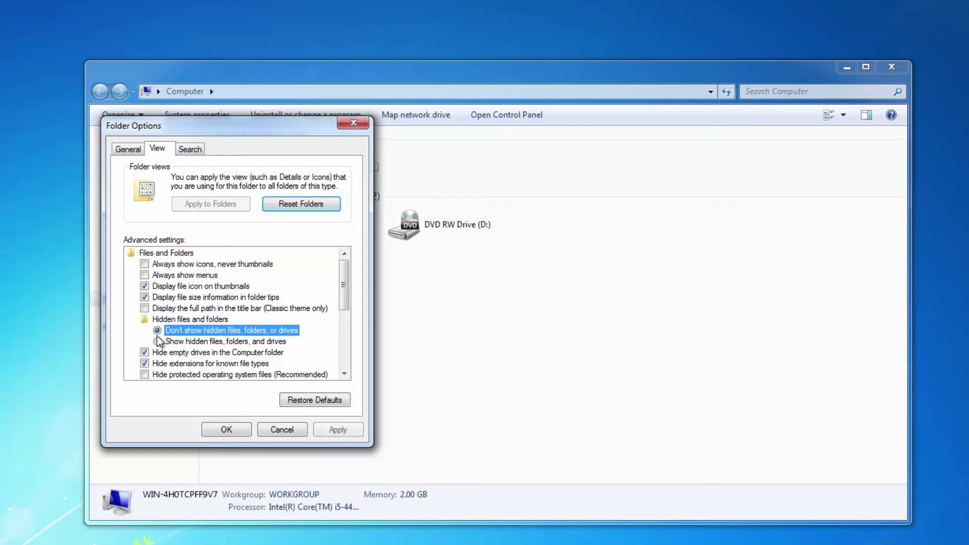
- Turn hiding of protected operating system files back on, apply the settings, and close the folder options and Computer window
click(144, 374)
click(335, 430)
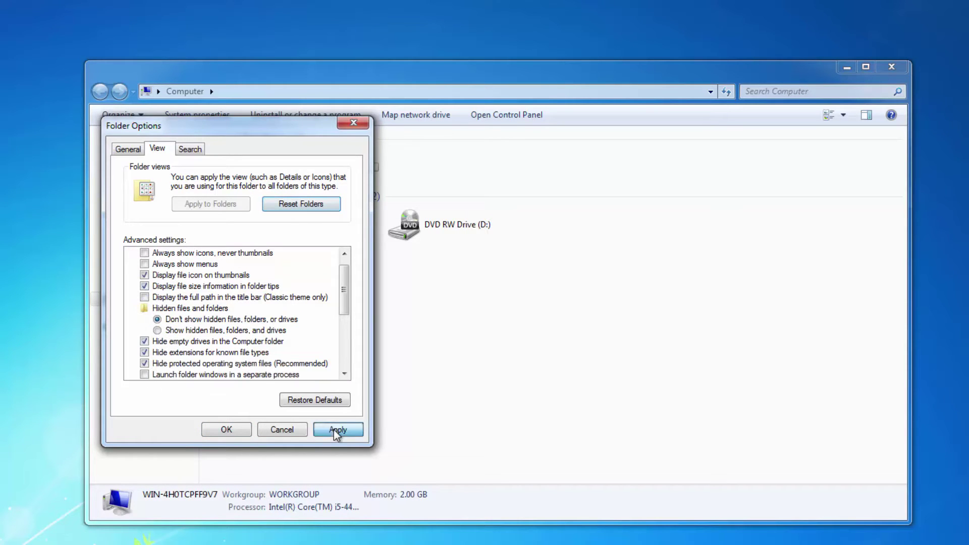
click(227, 430)
click(891, 66)
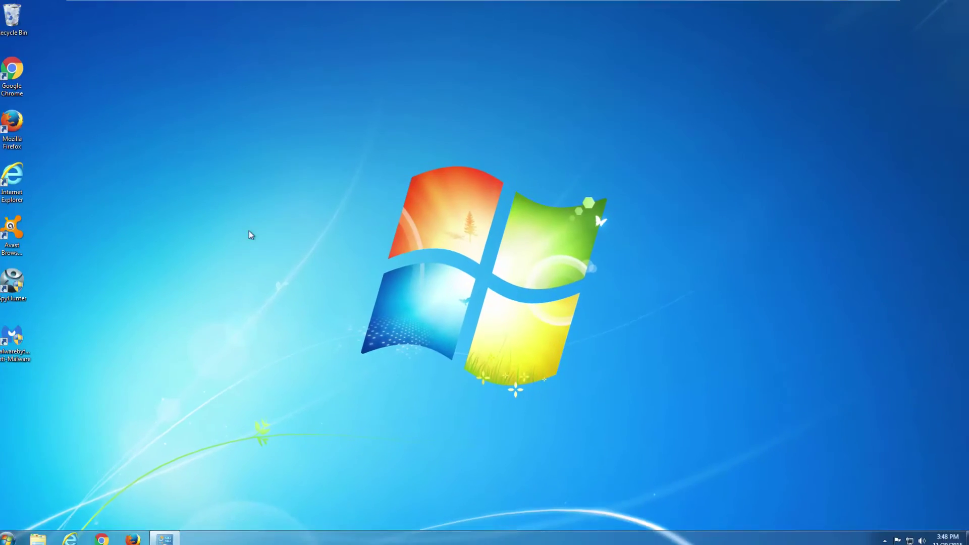